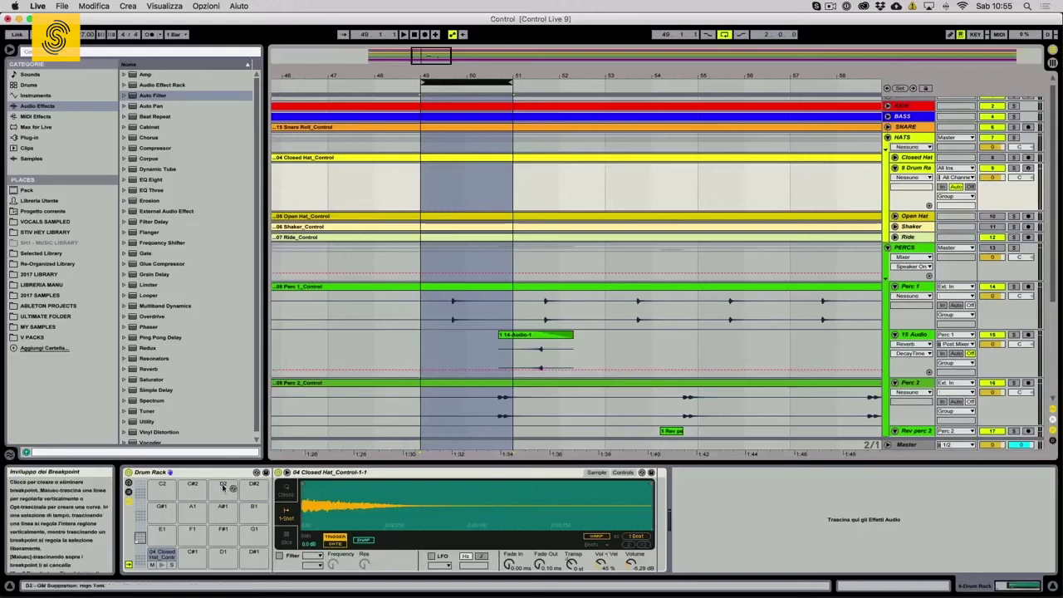
# Step: Audition the closed hat pad during playback and insert an empty MIDI clip over bars 49 to 51 on the 9 Drum Rack track
pyautogui.press('space')
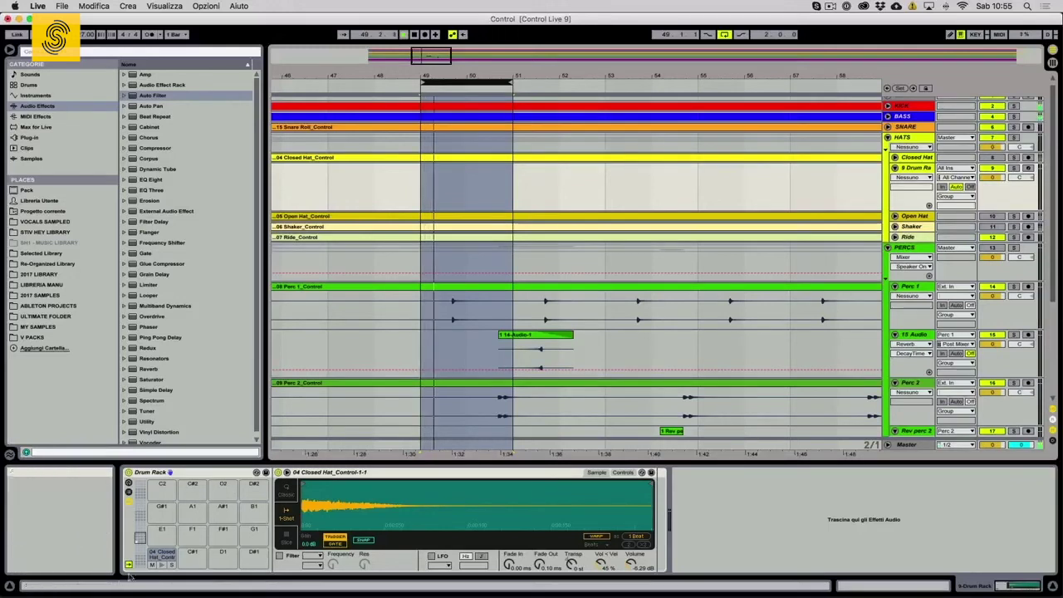
pyautogui.click(163, 565)
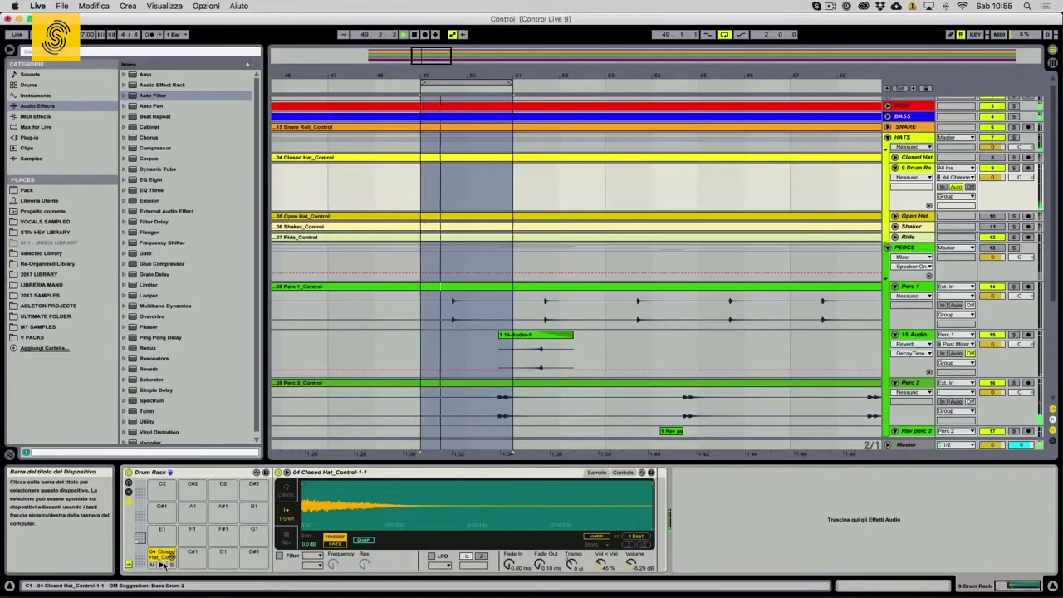
pyautogui.moveTo(415, 191); pyautogui.dragTo(482, 185)
pyautogui.rightClick(472, 186)
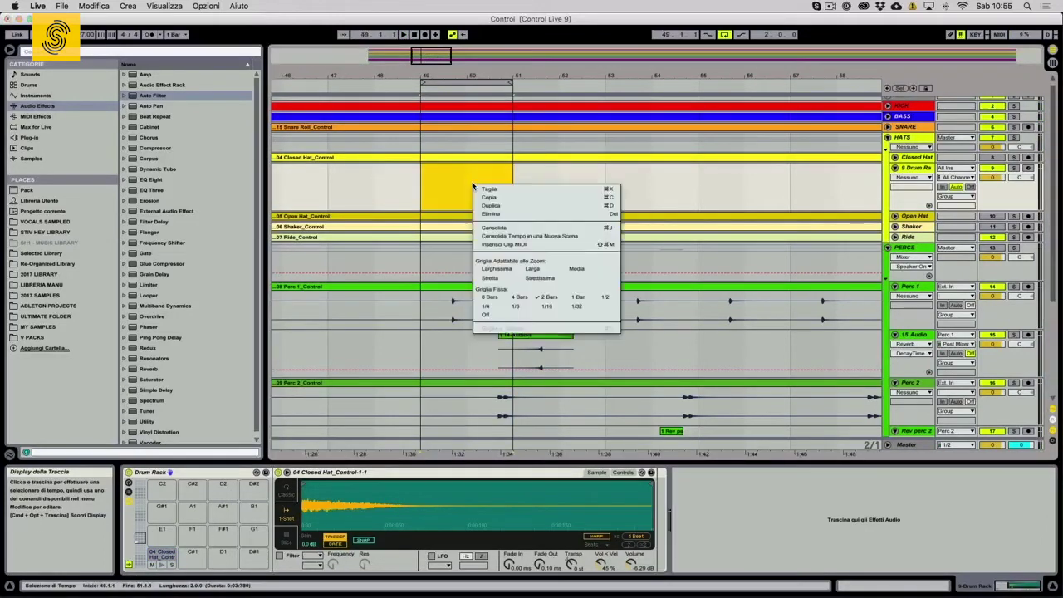
pyautogui.click(514, 247)
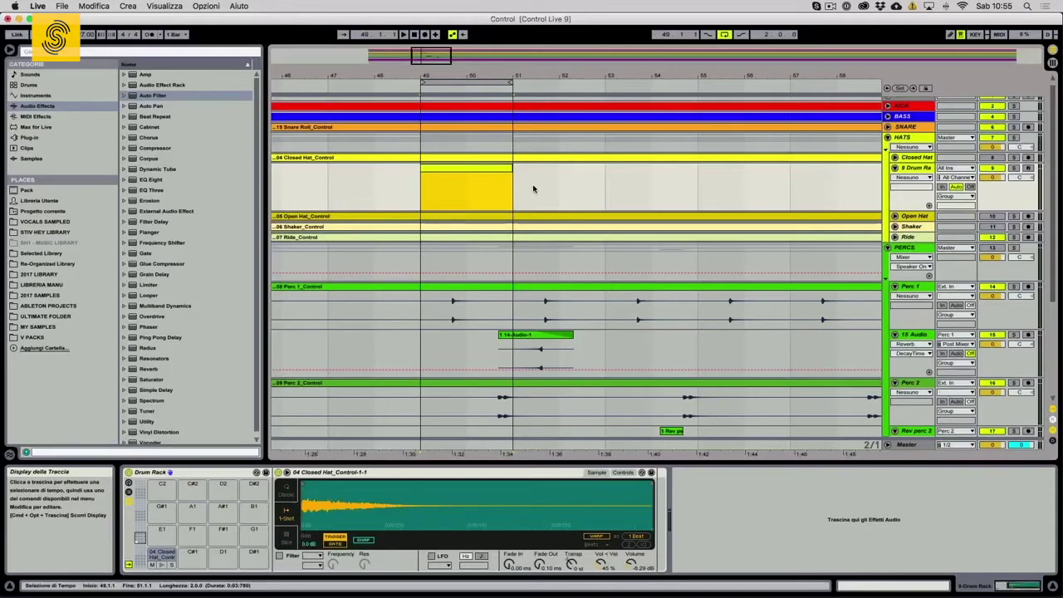
# Step: Open the new MIDI clip in an enlarged note editor and shorten its loop
pyautogui.click(464, 178)
pyautogui.click(465, 171)
pyautogui.doubleClick(465, 172)
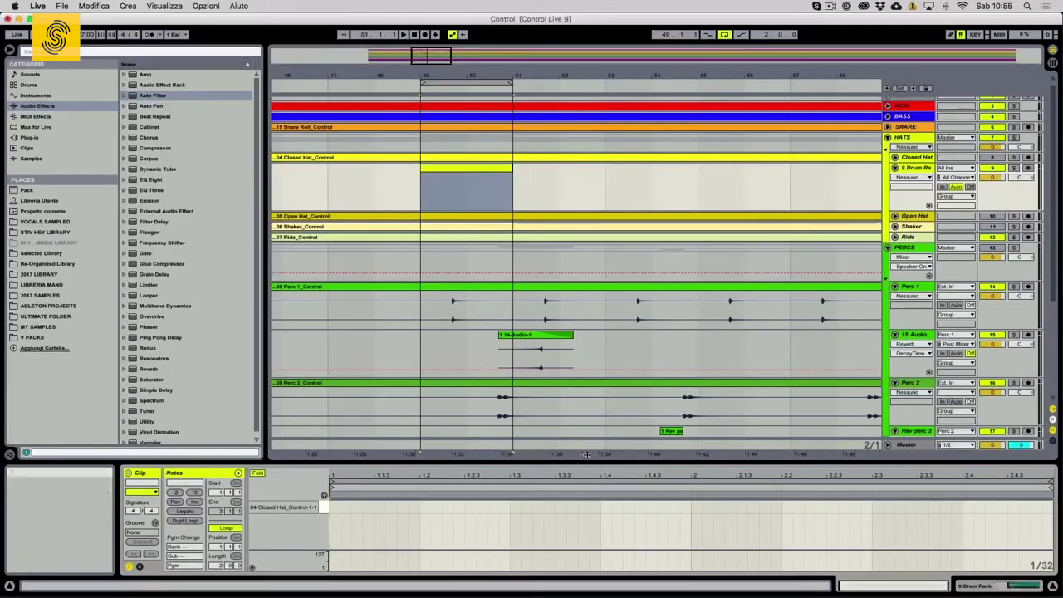
pyautogui.moveTo(587, 462); pyautogui.dragTo(587, 373)
pyautogui.moveTo(1048, 397); pyautogui.dragTo(513, 397)
# Step: Place four closed hat notes on the offbeats, about 1.1.3, 1.2.3, 1.3.3 and 1.4.3, with the clip loop set to one bar
pyautogui.click(378, 418)
pyautogui.doubleClick(380, 418)
pyautogui.doubleClick(481, 418)
pyautogui.moveTo(509, 392); pyautogui.dragTo(690, 394)
pyautogui.doubleClick(560, 418)
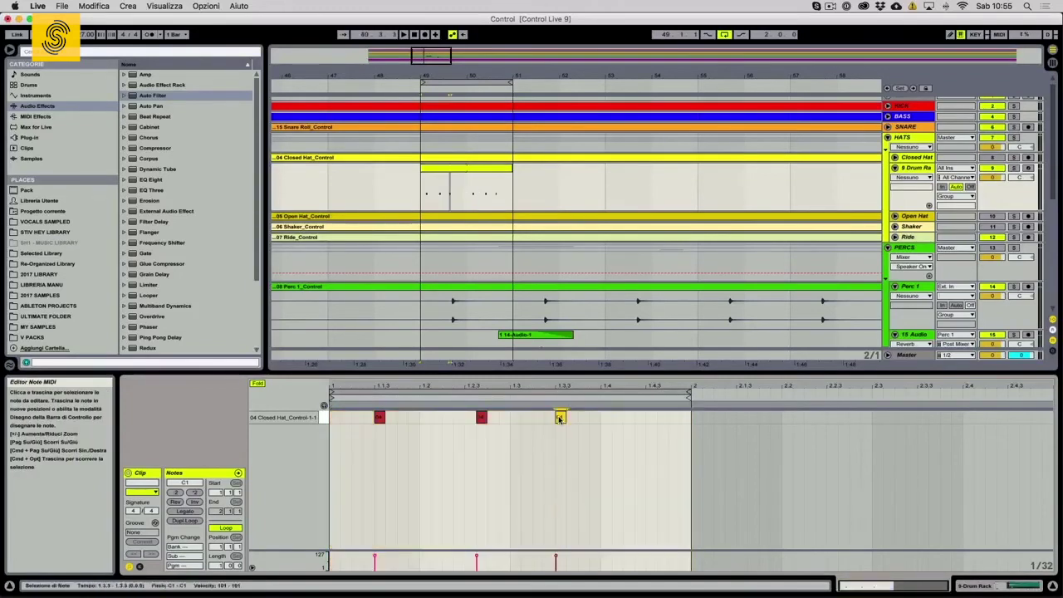
pyautogui.doubleClick(650, 418)
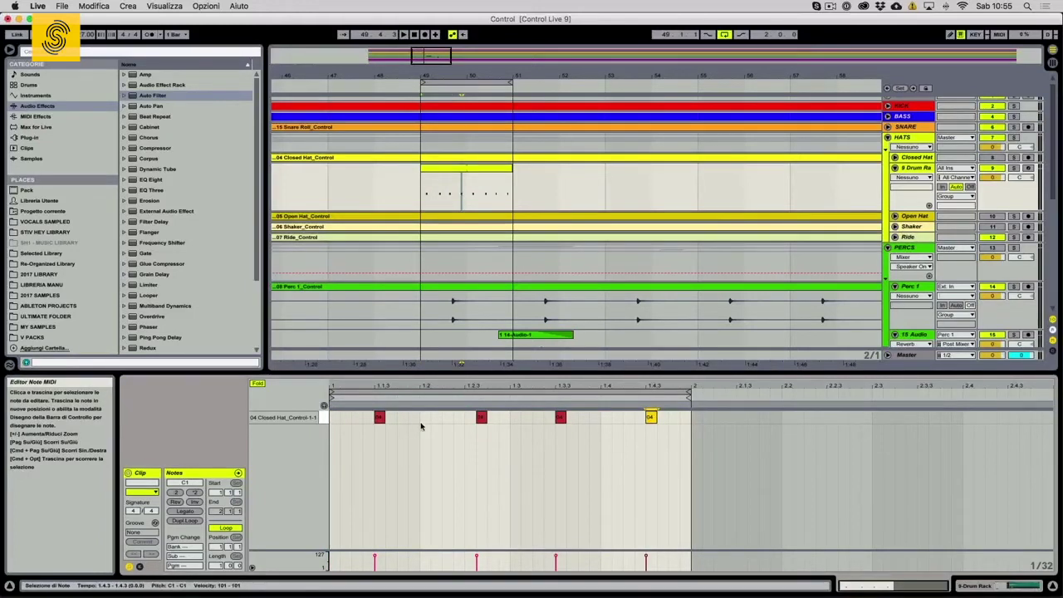
# Step: Play back the pattern and shift the second closed hat note onto 1.2.3, with the note editor enlarged further
pyautogui.press('space')
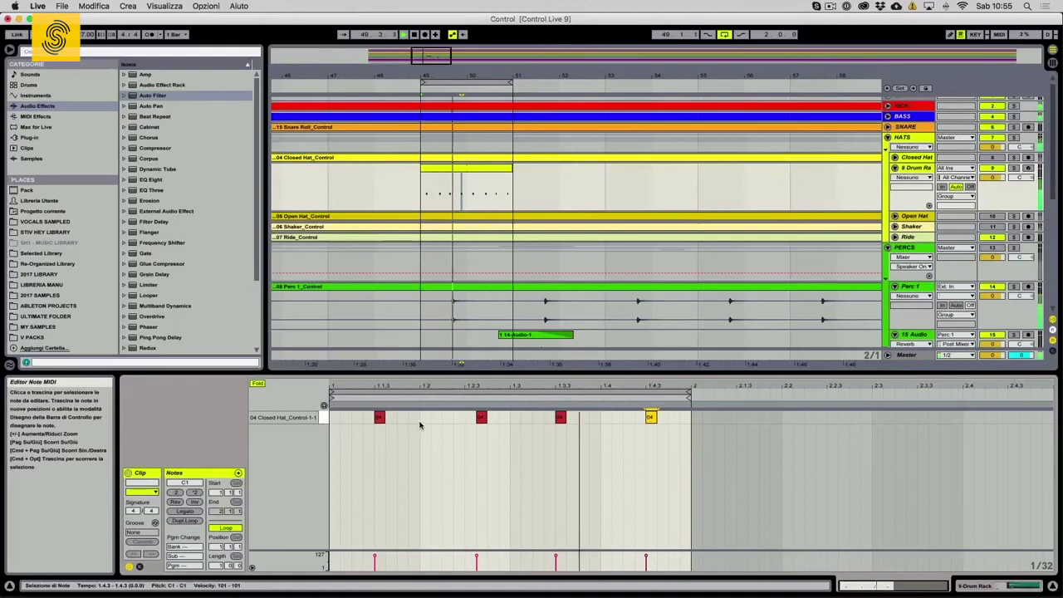
pyautogui.moveTo(481, 417); pyautogui.dragTo(471, 417)
pyautogui.click(493, 423)
pyautogui.moveTo(471, 371); pyautogui.dragTo(453, 236)
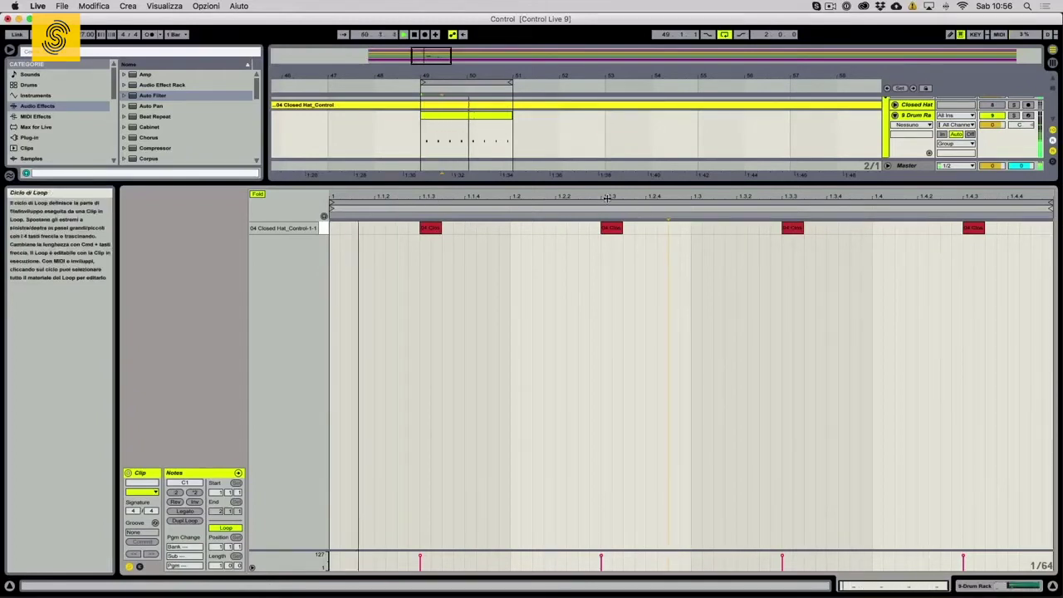
# Step: Select all the closed hat notes in the clip and set the note grid to 1/32
pyautogui.press('space')
pyautogui.click(324, 230)
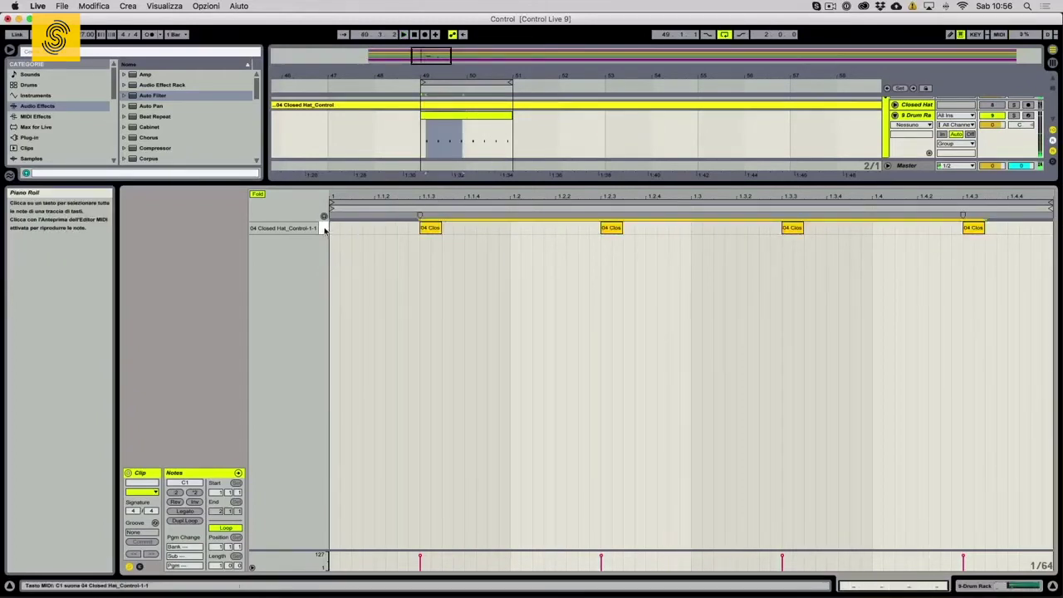
pyautogui.press('super+2')
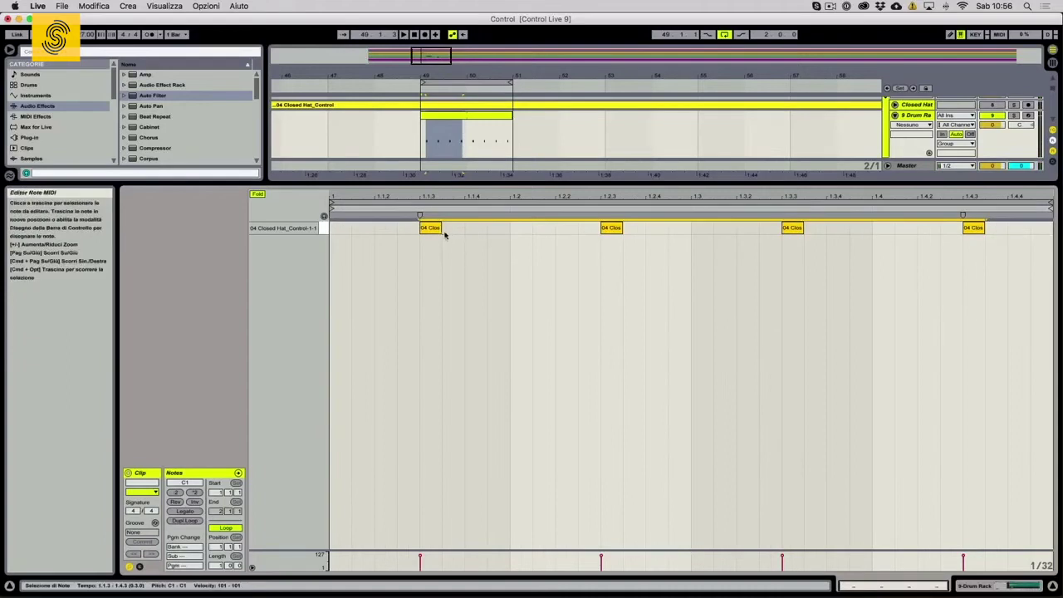
pyautogui.press('space')
pyautogui.moveTo(438, 233); pyautogui.dragTo(424, 199)
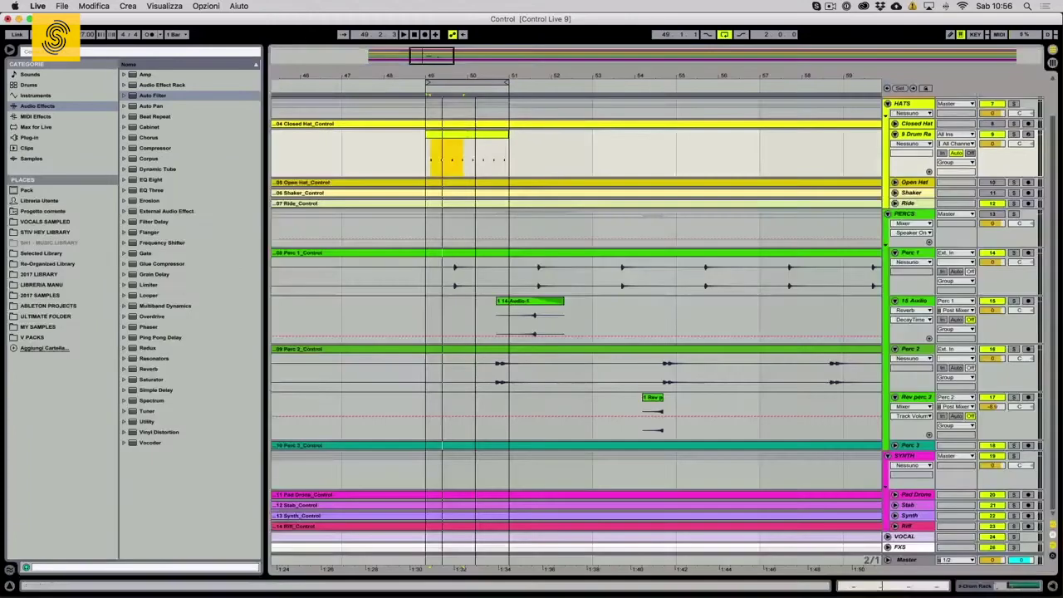
# Step: Show the 9 Drum Rack track's devices, solo the track and play the loop over bars 49 to 51
pyautogui.click(487, 152)
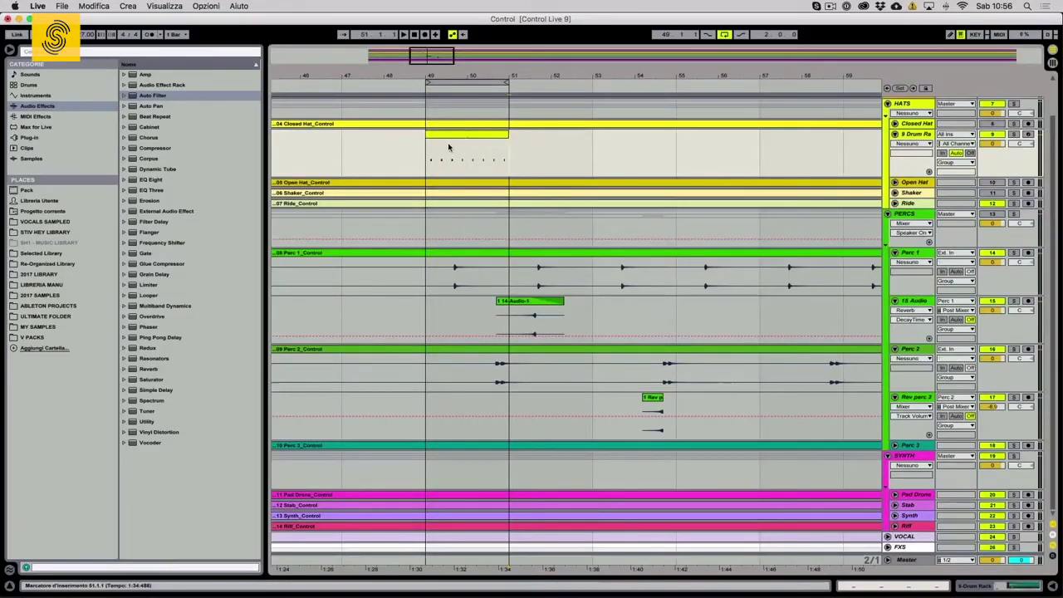
pyautogui.moveTo(478, 80); pyautogui.dragTo(479, 74)
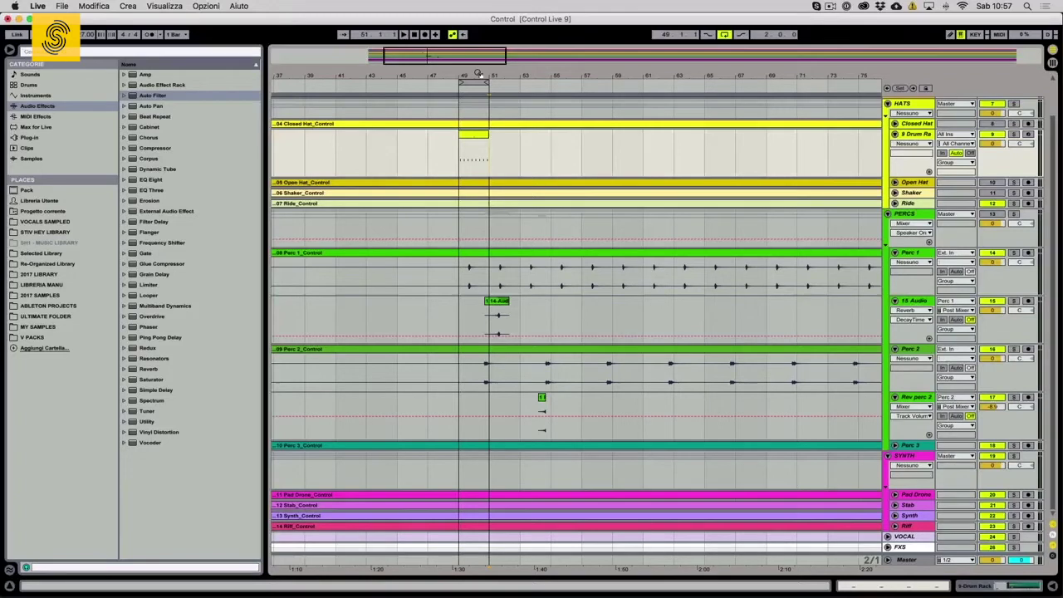
pyautogui.doubleClick(914, 135)
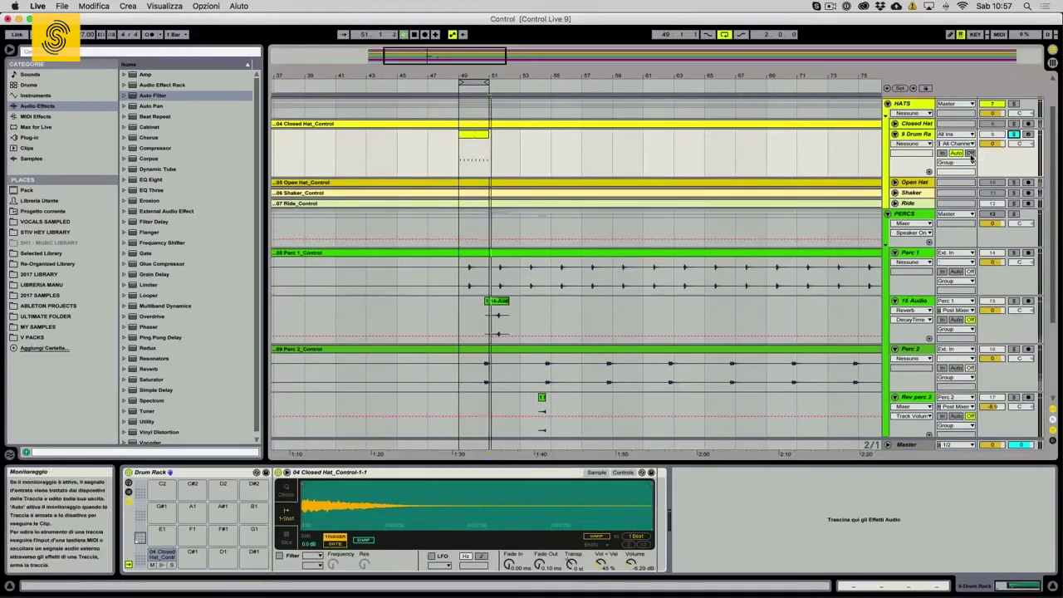
pyautogui.click(473, 80)
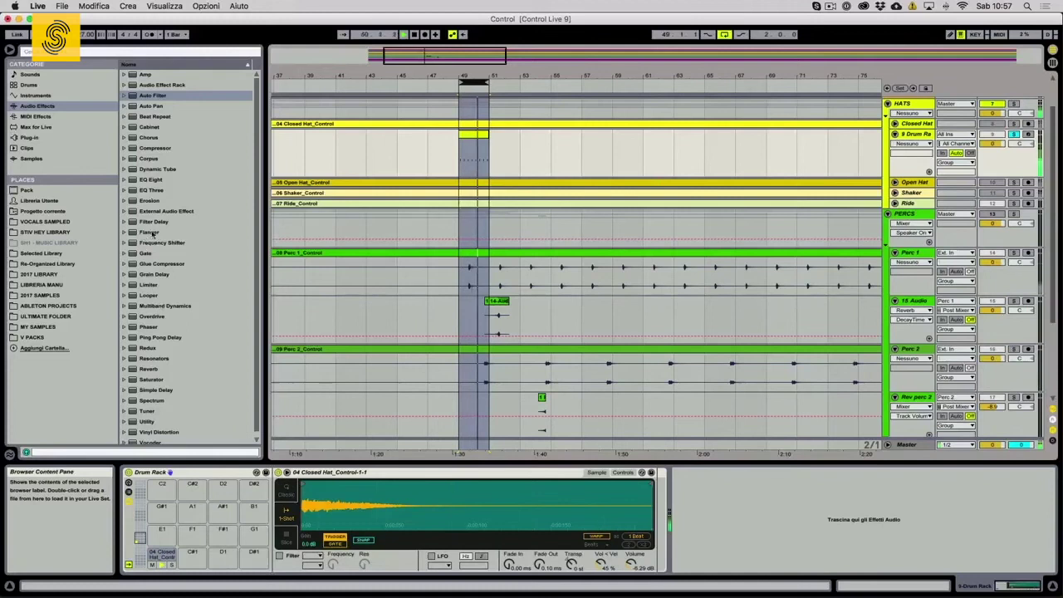
# Step: Add an EQ Eight to the Drum Rack track and make band 2 a low cut at 434 Hz
pyautogui.doubleClick(152, 181)
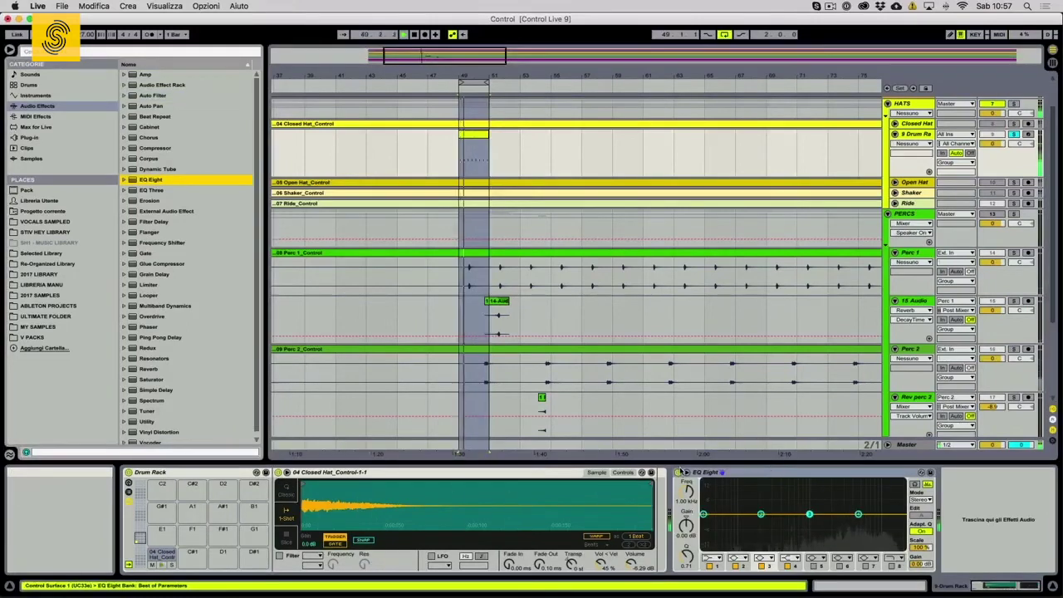
pyautogui.click(687, 473)
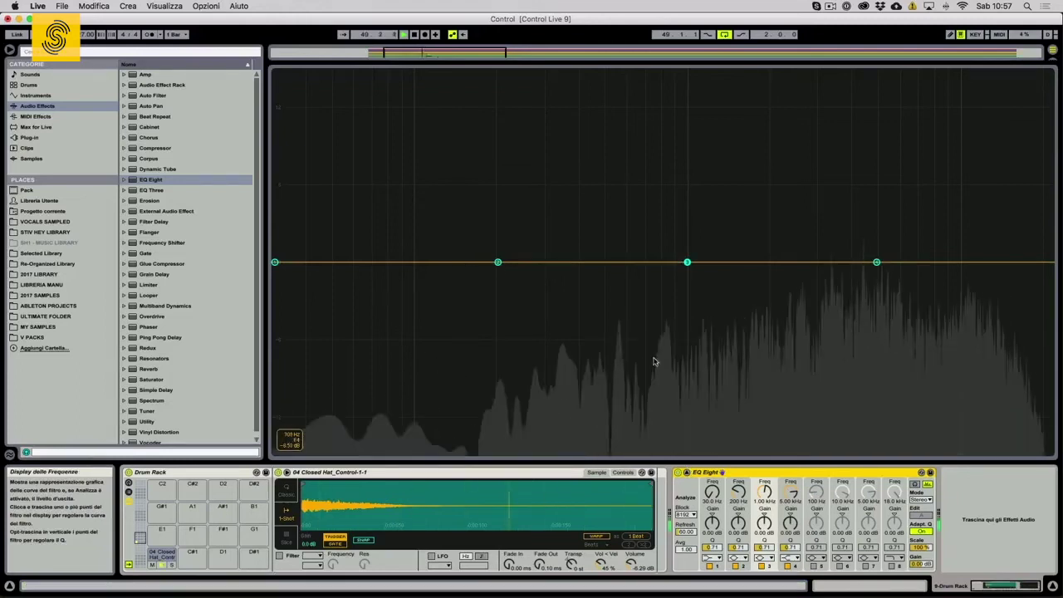
pyautogui.click(737, 557)
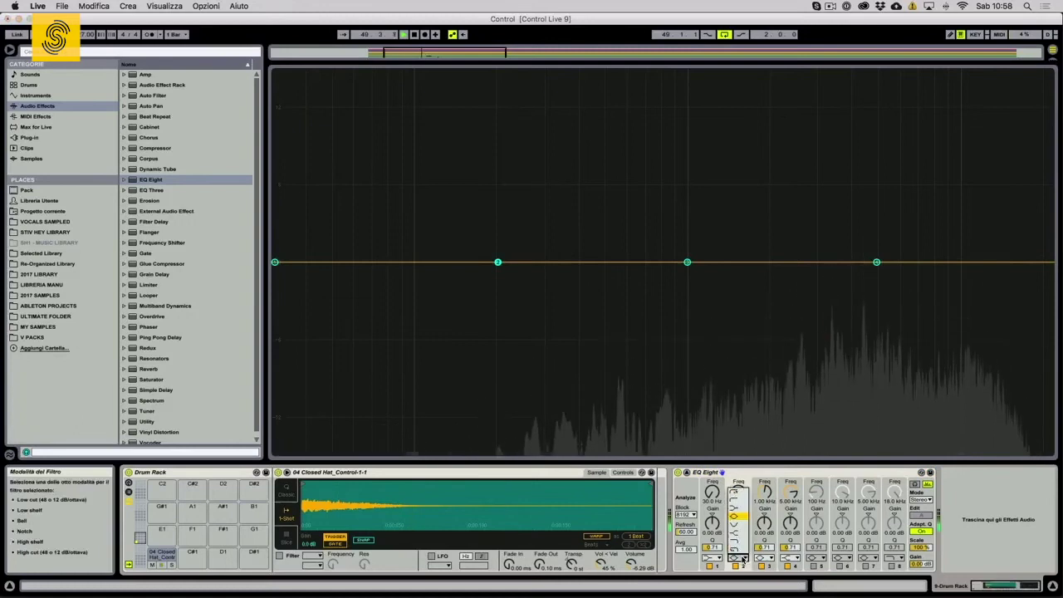
pyautogui.click(740, 496)
pyautogui.moveTo(497, 309); pyautogui.dragTo(589, 309)
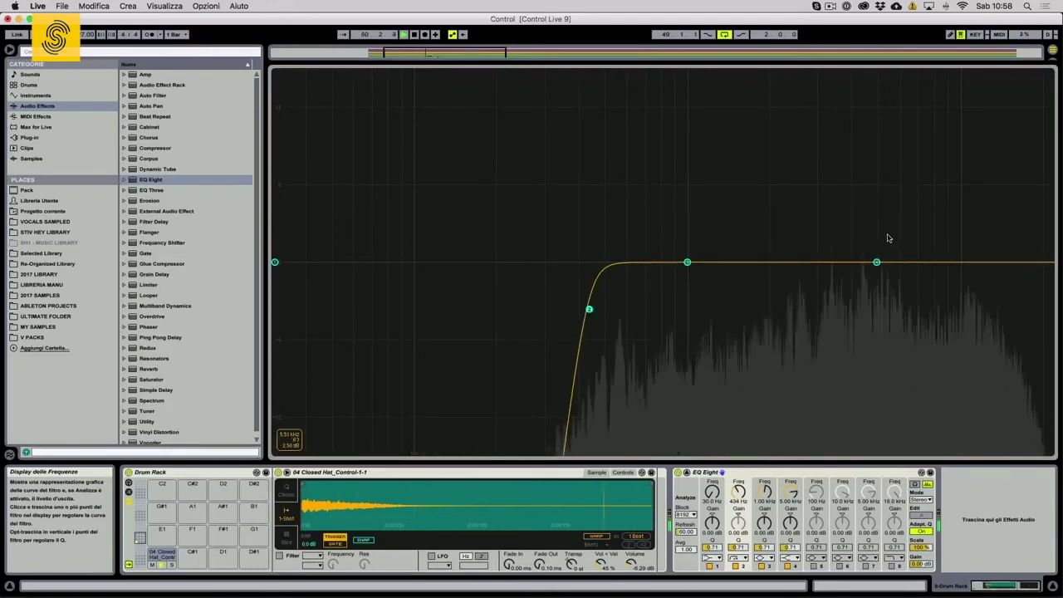
# Step: Raise EQ Eight band 4 to 0.92 dB at 5.04 kHz and collapse the expanded frequency display
pyautogui.moveTo(876, 263); pyautogui.dragTo(878, 250)
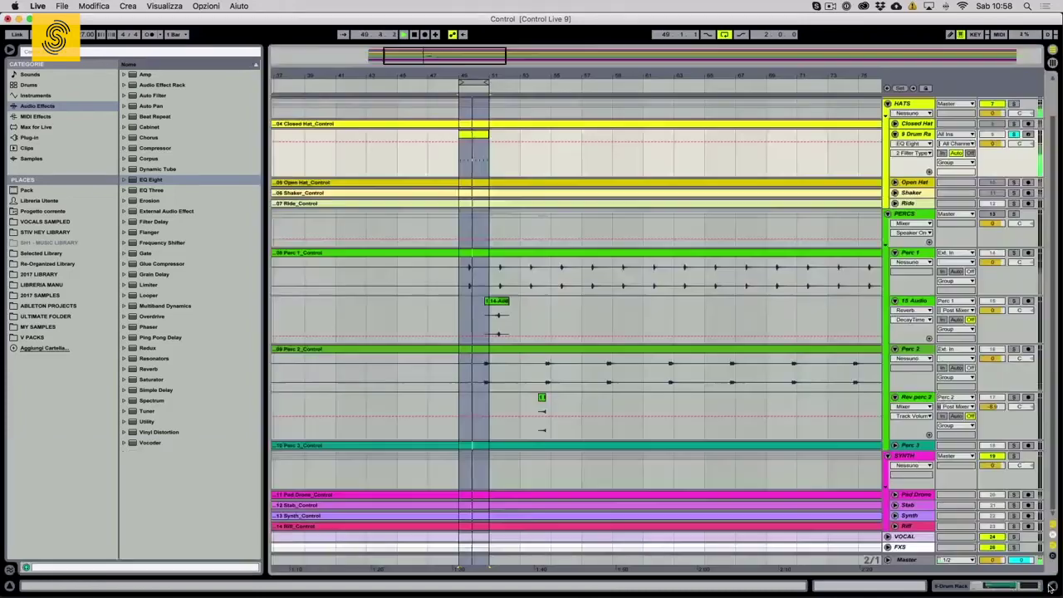
pyautogui.click(1052, 587)
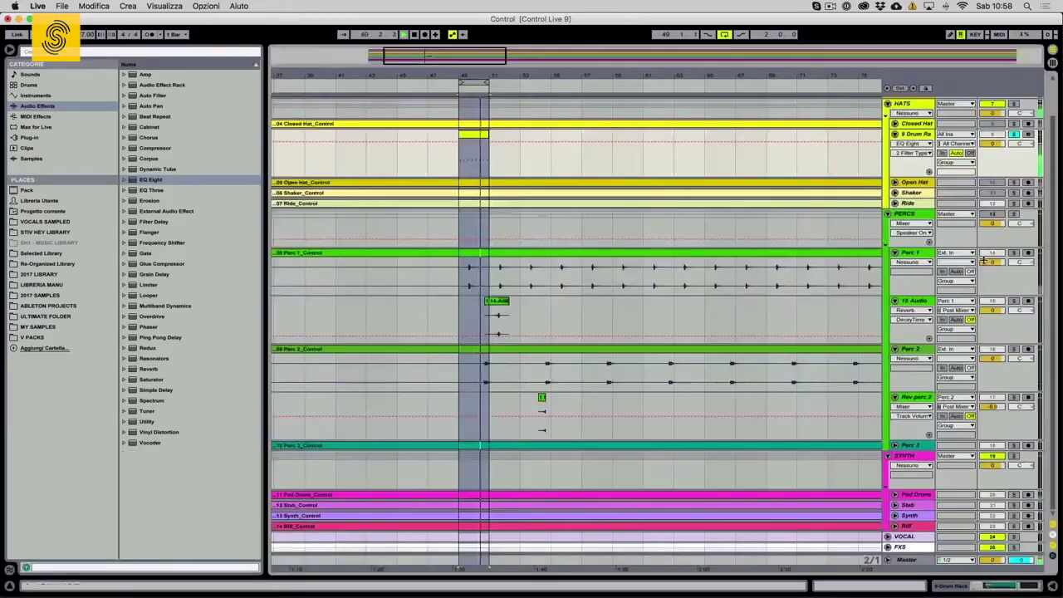
pyautogui.doubleClick(925, 135)
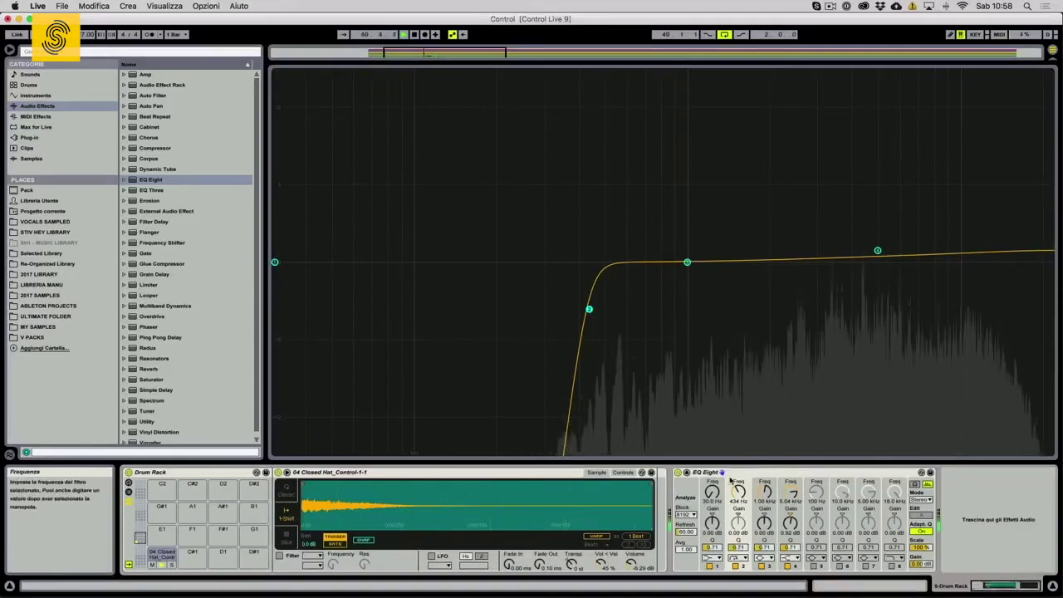
pyautogui.click(686, 473)
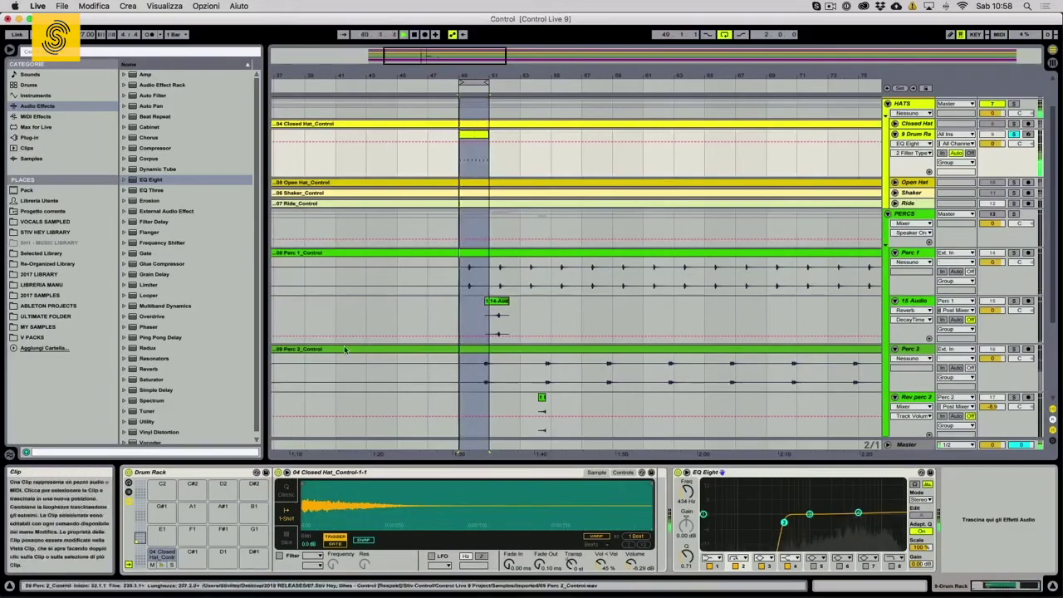
# Step: Add a Simple Delay after the EQ Eight and set its left delay time to 1 sixteenth
pyautogui.scroll(-2, 198, 342)
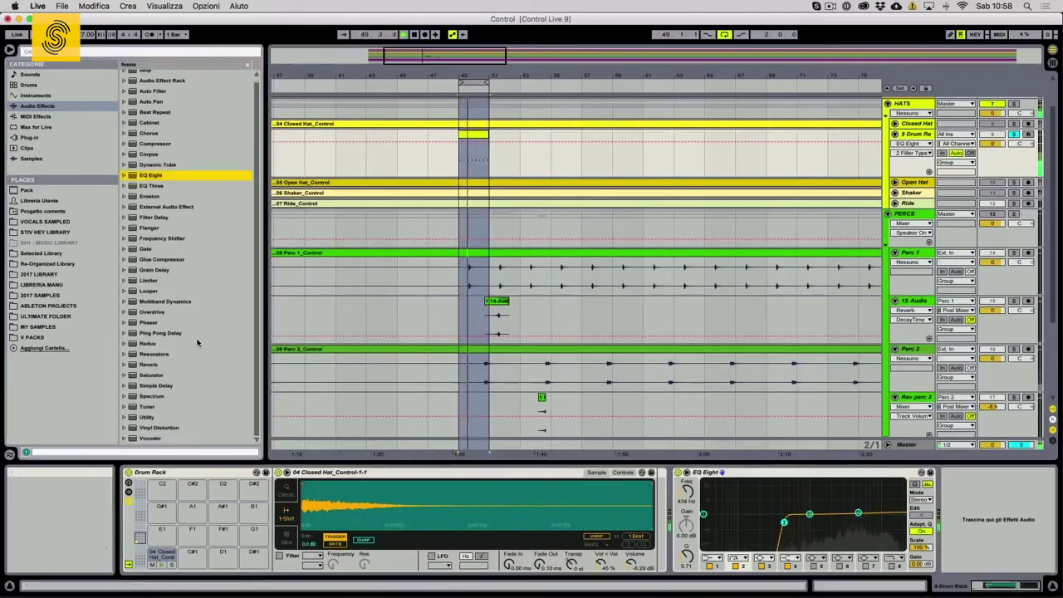
pyautogui.click(158, 388)
pyautogui.doubleClick(158, 388)
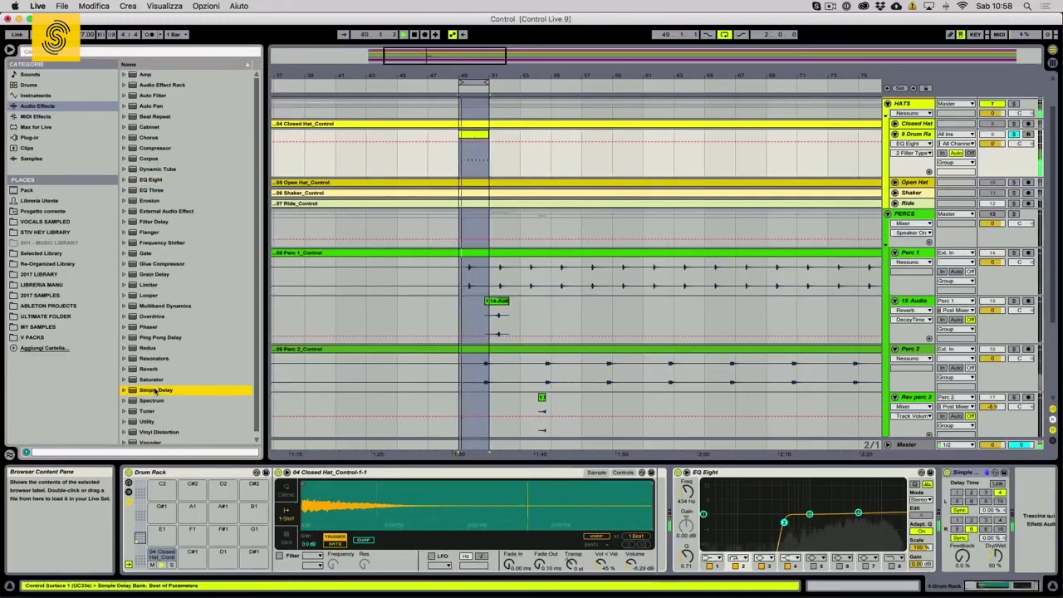
pyautogui.click(957, 492)
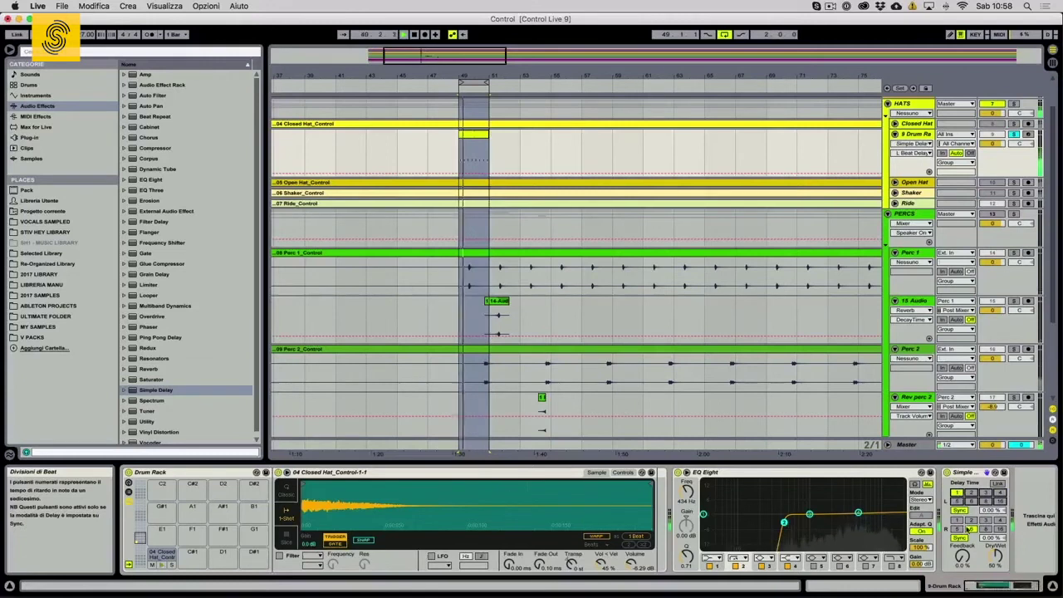
# Step: Try right-channel delay times of 3 and 4 sixteenths in the Simple Delay and return to 6
pyautogui.click(972, 529)
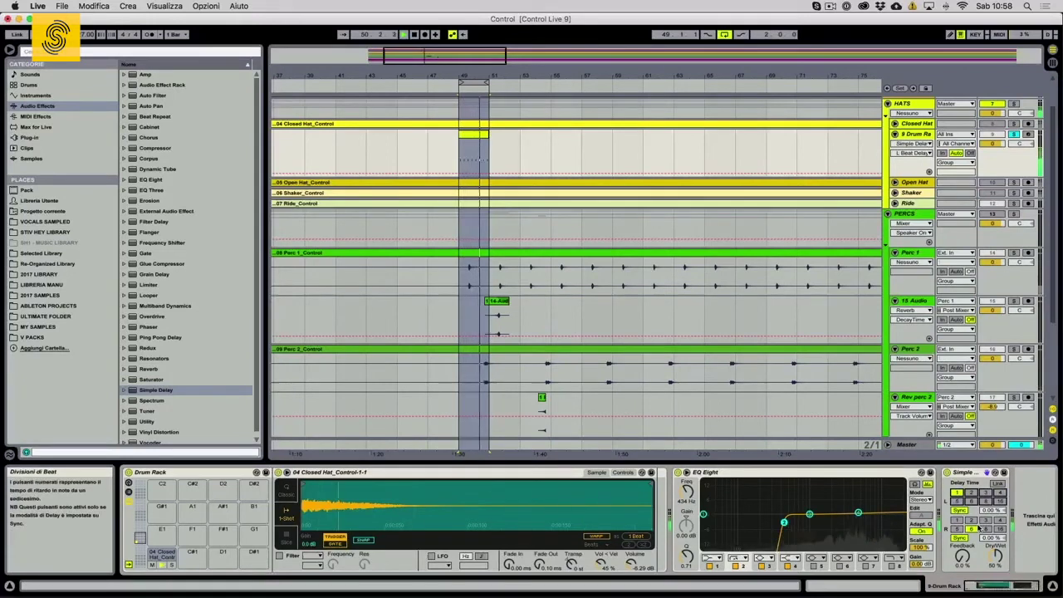
pyautogui.click(986, 521)
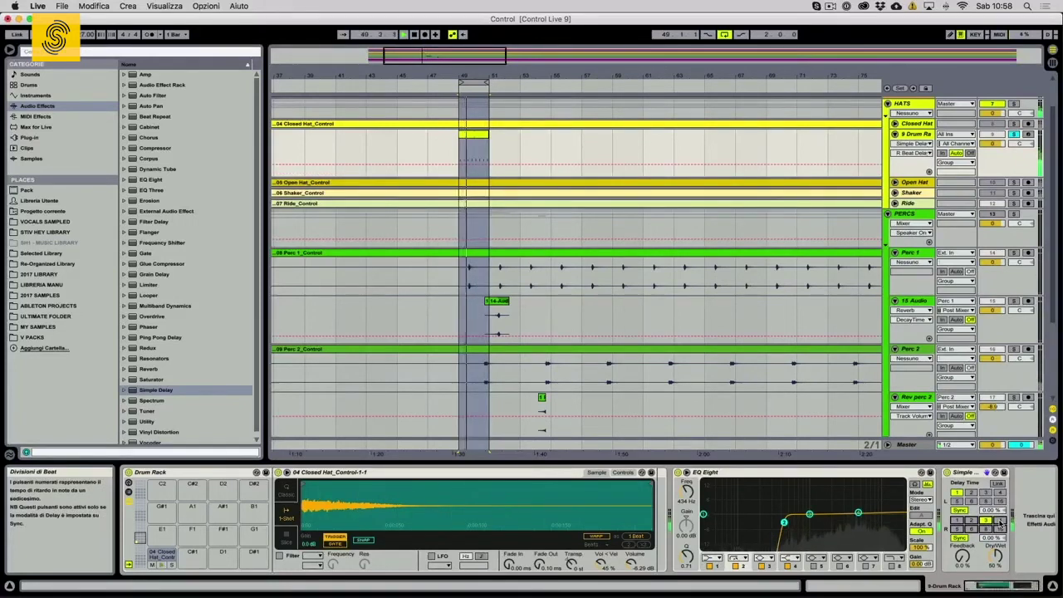
pyautogui.click(998, 521)
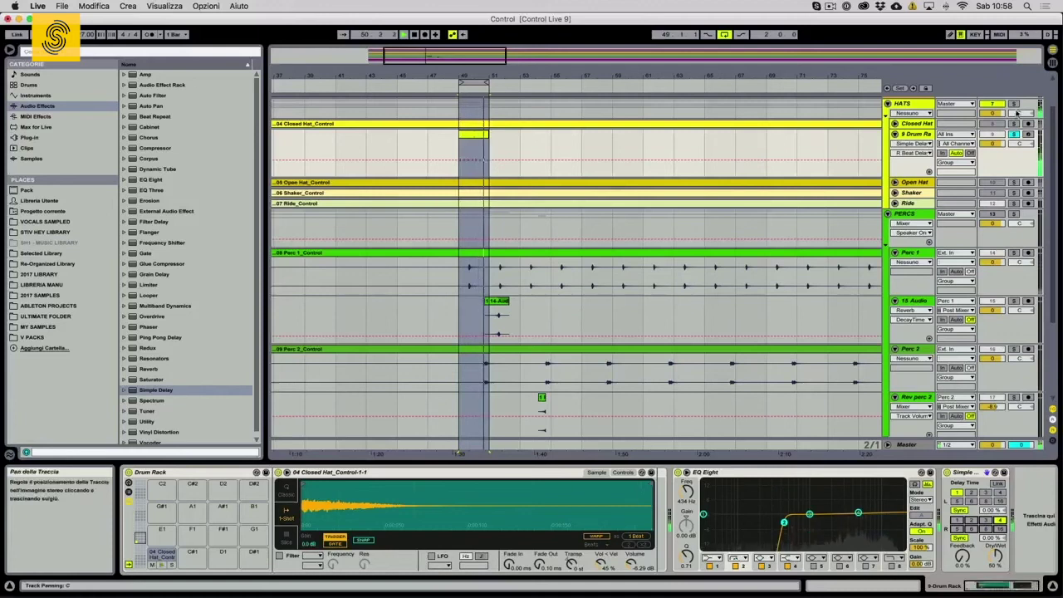
pyautogui.click(973, 528)
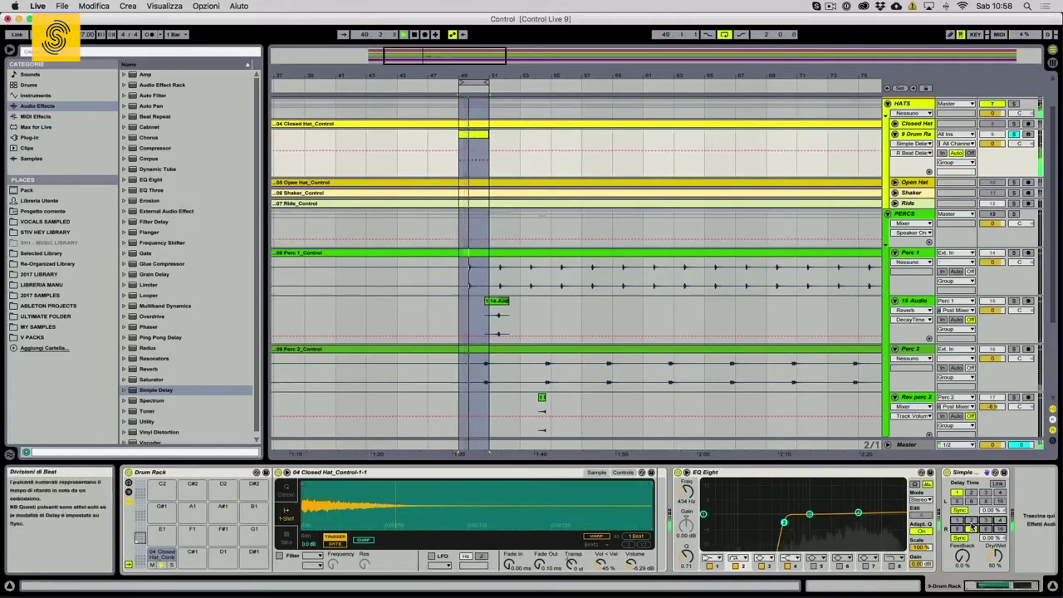
# Step: Set the Simple Delay's Dry/Wet to 21% and its Feedback to 20%
pyautogui.moveTo(996, 557); pyautogui.dragTo(996, 564)
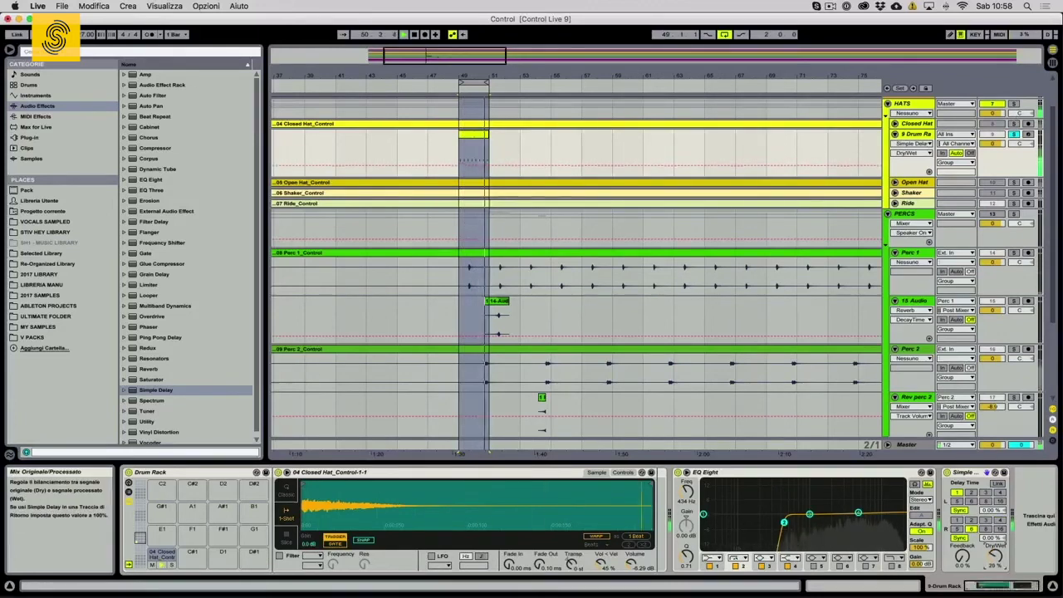
pyautogui.moveTo(962, 556)
pyautogui.mouseDown()
pyautogui.moveTo(996, 559)
pyautogui.moveTo(962, 560)
pyautogui.mouseUp()
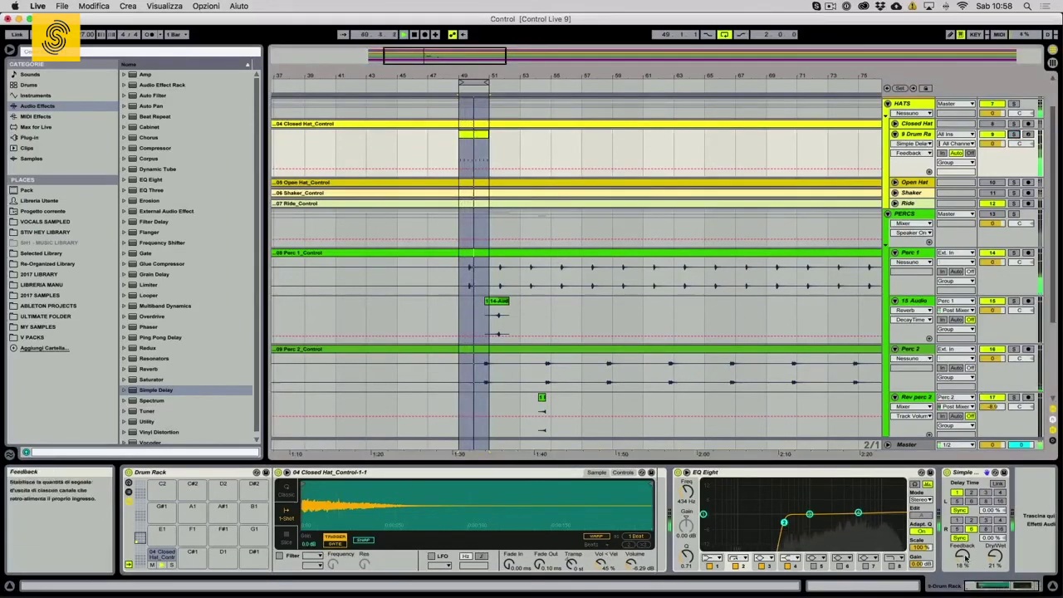
pyautogui.moveTo(962, 556); pyautogui.dragTo(999, 568)
# Step: Switch the right delay to Time mode at 40.7 ms, with Feedback at 18% and Dry/Wet at 28%
pyautogui.click(961, 538)
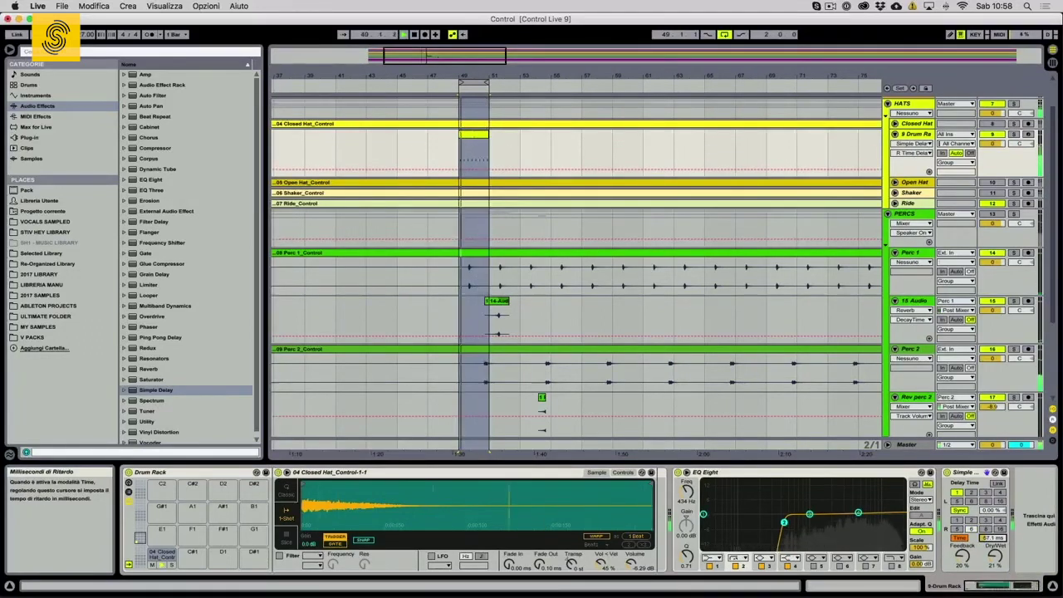
pyautogui.moveTo(997, 546); pyautogui.dragTo(961, 550)
pyautogui.moveTo(993, 538); pyautogui.dragTo(994, 548)
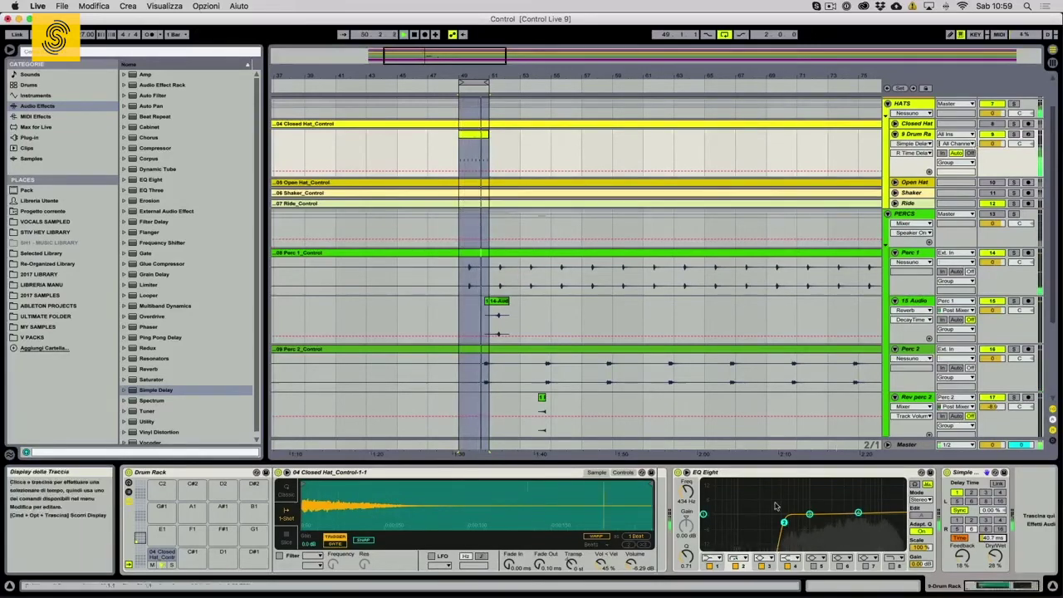
# Step: Raise the closed hat sample's volume to -5.14 dB and compare the sound with the Simple Delay bypassed and active
pyautogui.click(633, 568)
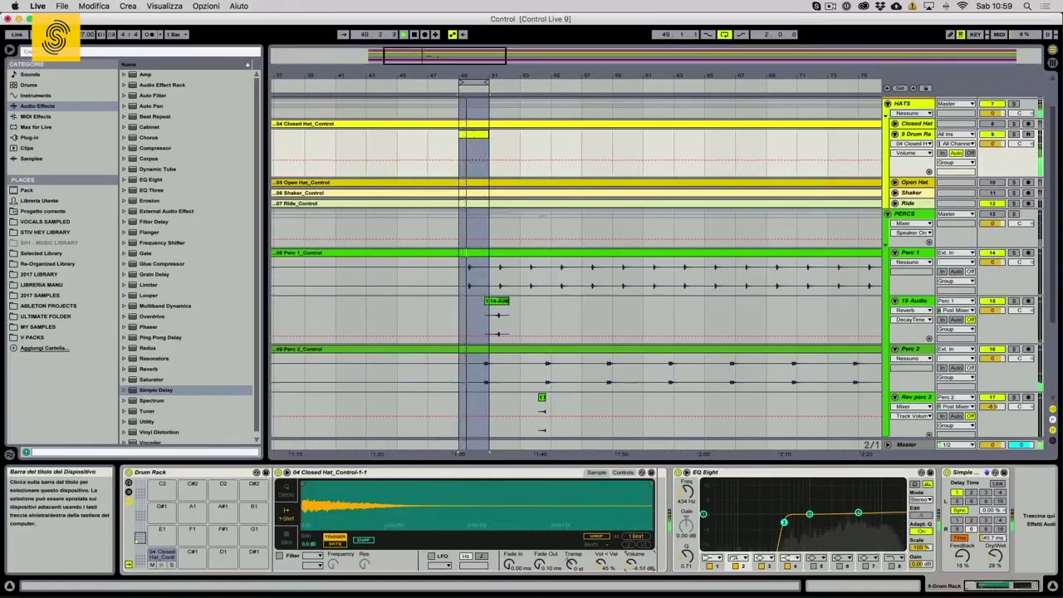
pyautogui.click(947, 473)
pyautogui.click(947, 473)
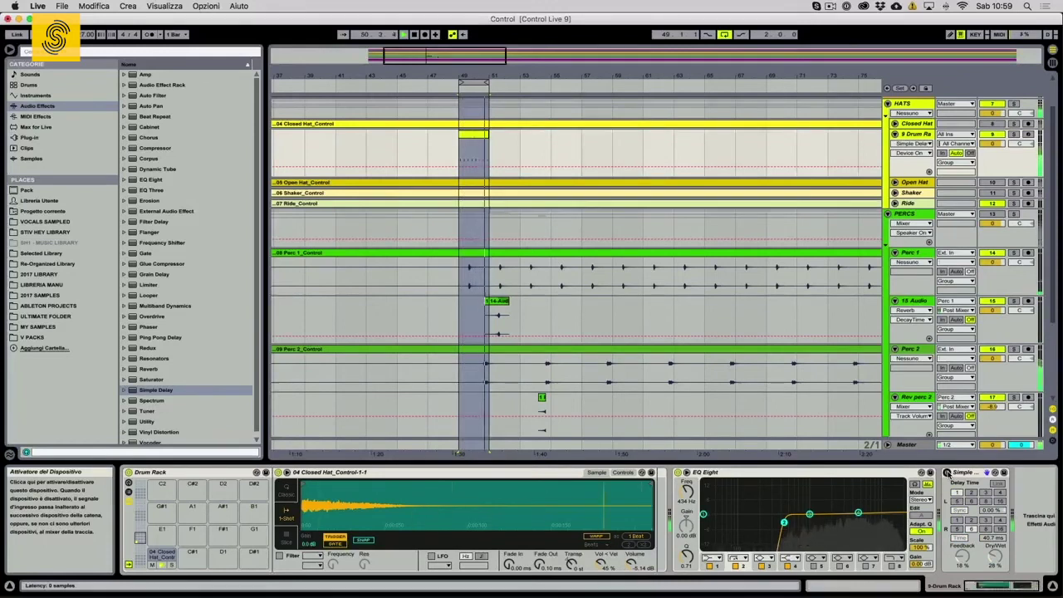
pyautogui.click(947, 473)
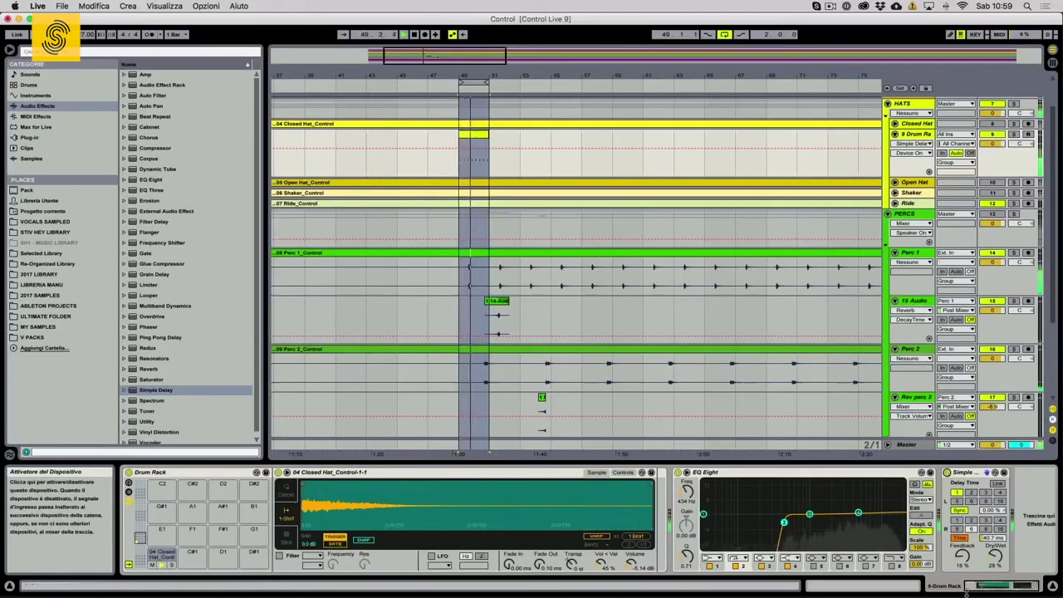
# Step: Set the Simple Delay's right time to 31.4 ms and Feedback to 14%, and solo the Drum Rack track
pyautogui.moveTo(964, 556); pyautogui.dragTo(992, 547)
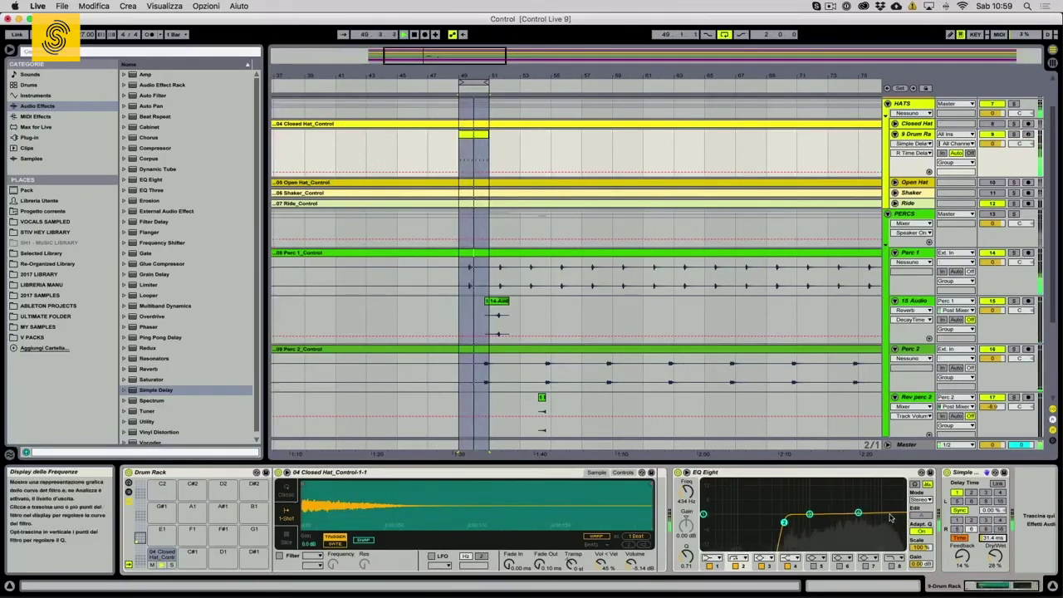
pyautogui.hscroll(1, 889, 516)
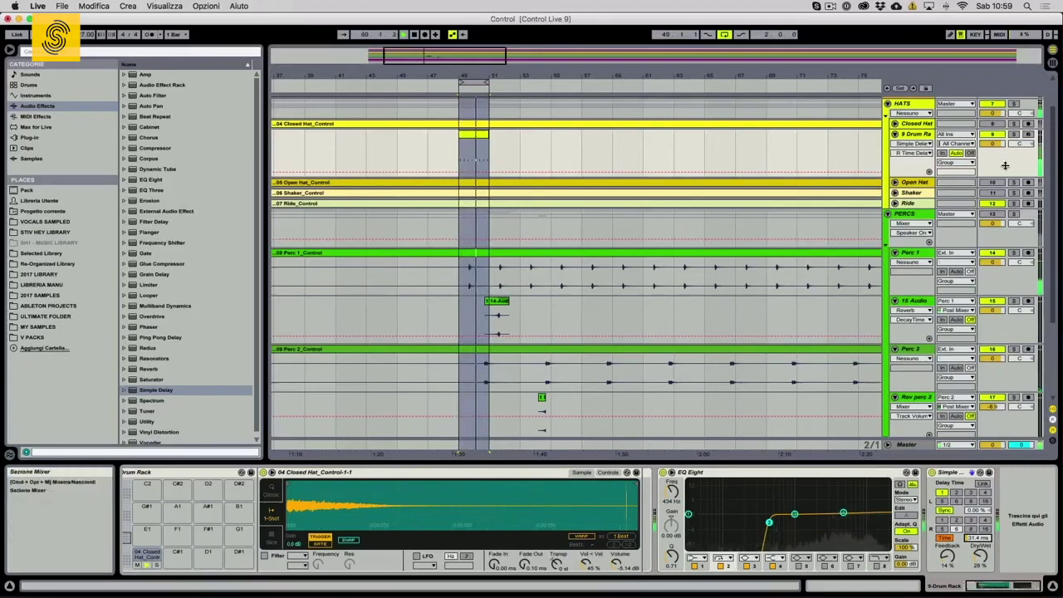
pyautogui.rightClick(1019, 135)
pyautogui.click(1017, 136)
pyautogui.click(1015, 135)
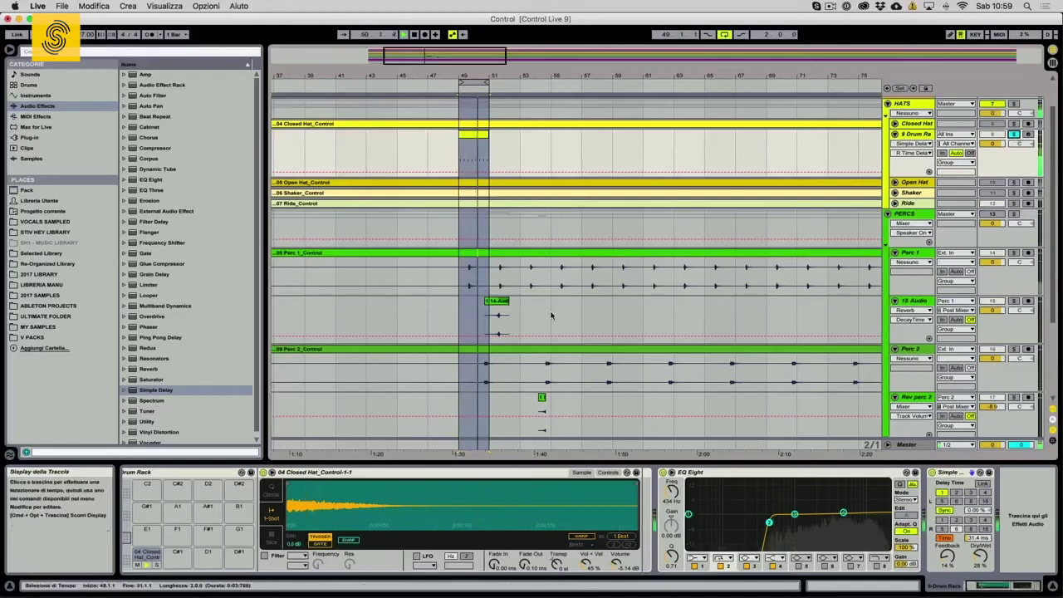
# Step: Add an Overdrive after the Simple Delay, with Dry/Wet lowered to 30% and its band-pass filter moved to about 4.10 kHz
pyautogui.scroll(-2, 171, 327)
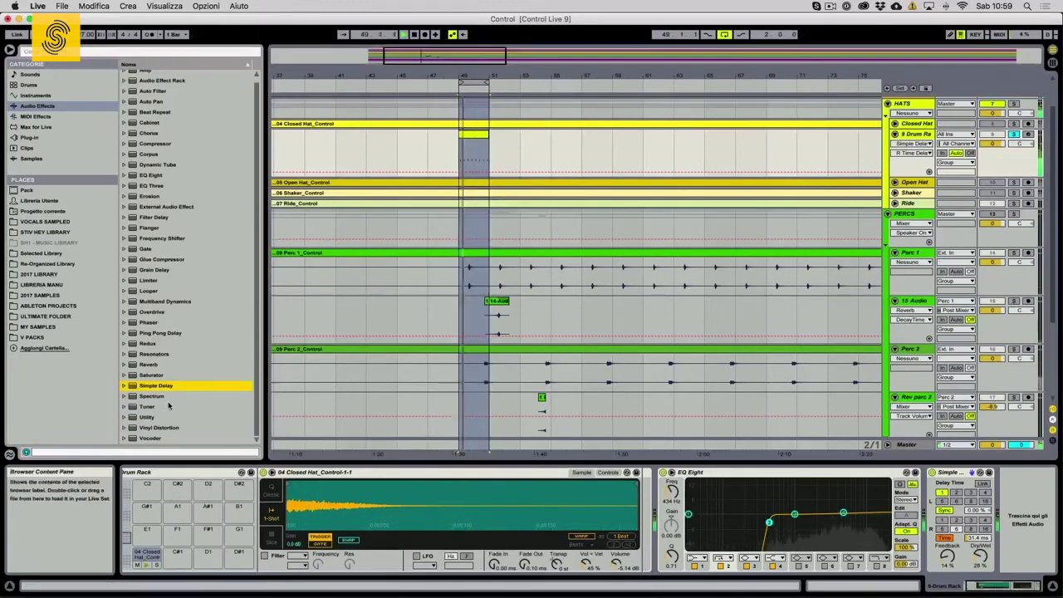
pyautogui.scroll(1, 169, 313)
pyautogui.doubleClick(166, 316)
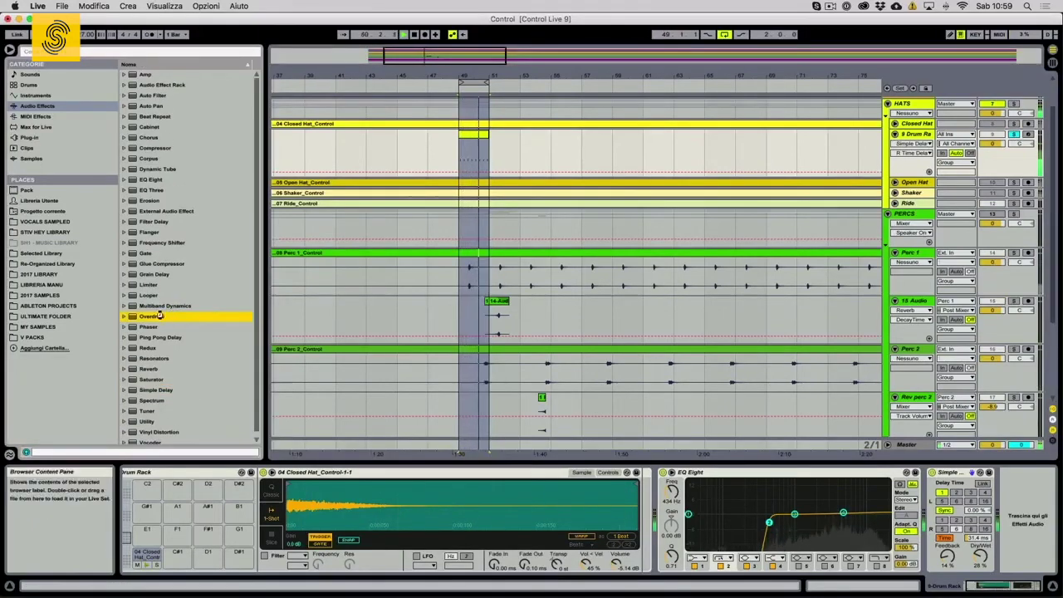
pyautogui.moveTo(1033, 565); pyautogui.dragTo(1033, 577)
pyautogui.moveTo(1023, 491); pyautogui.dragTo(1032, 496)
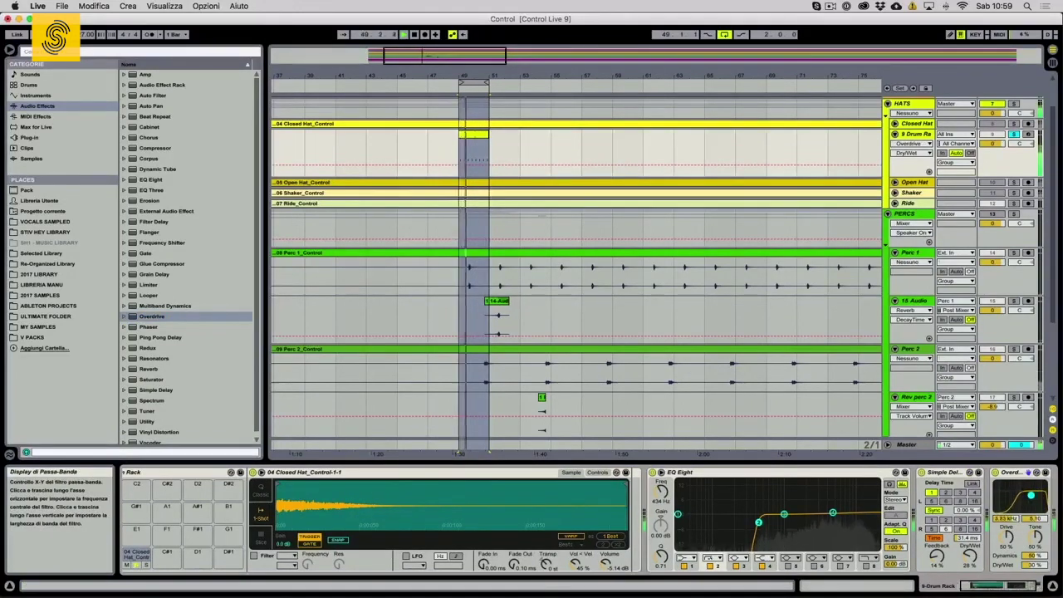
# Step: Set the Overdrive's Drive to 29%, Tone to 65%, Dynamics to 38% and Dry/Wet to 23%, and compare it bypassed
pyautogui.moveTo(1006, 538); pyautogui.dragTo(1035, 571)
pyautogui.click(1037, 538)
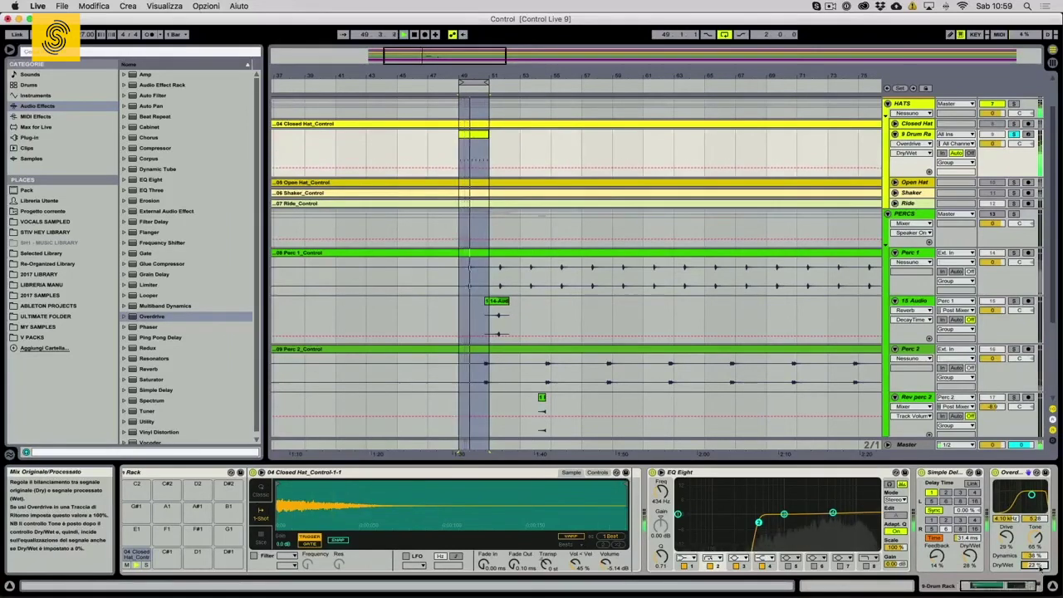
pyautogui.click(996, 472)
pyautogui.click(996, 473)
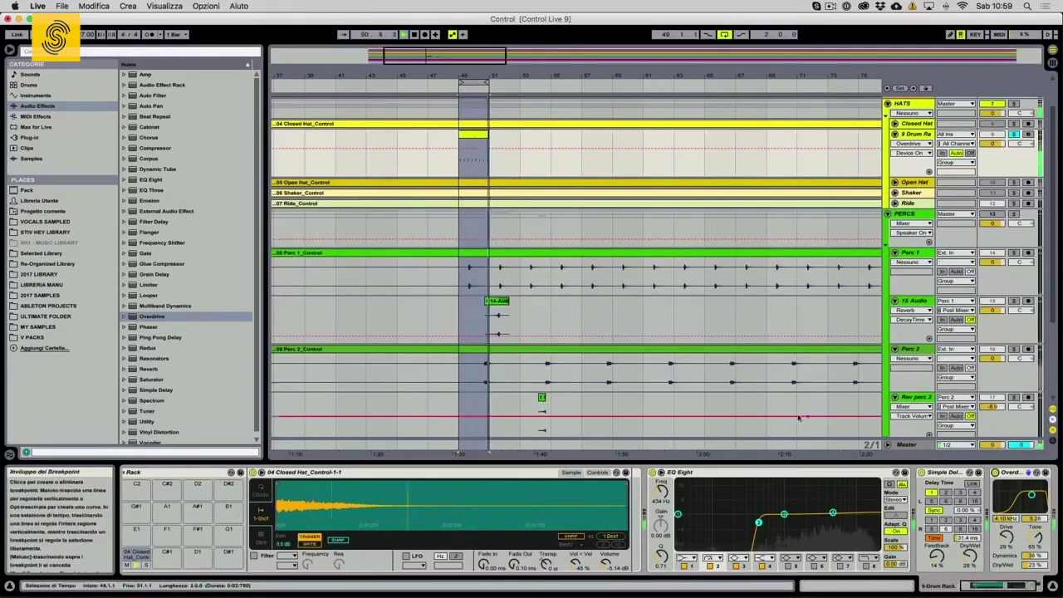
# Step: Add a Utility after the Overdrive and reduce its stereo Width to 52%
pyautogui.scroll(-2, 155, 375)
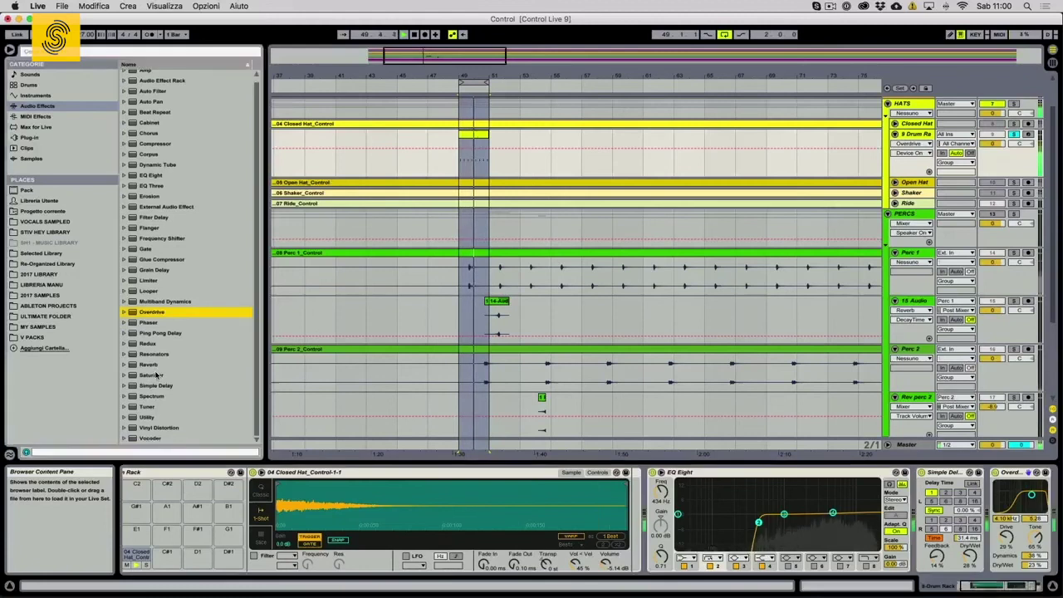
pyautogui.doubleClick(158, 421)
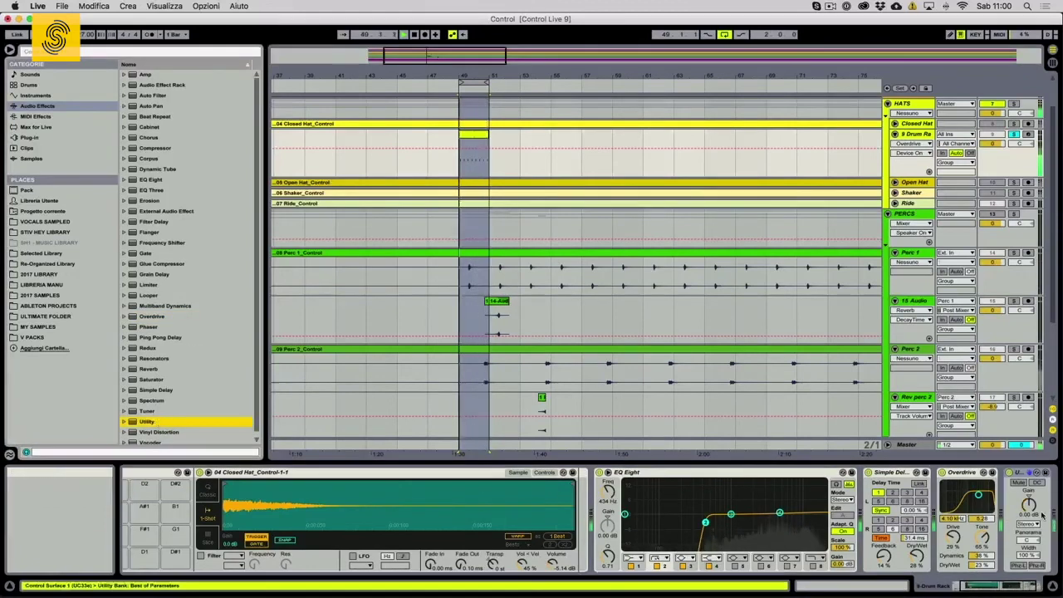
pyautogui.moveTo(1029, 556); pyautogui.dragTo(1030, 594)
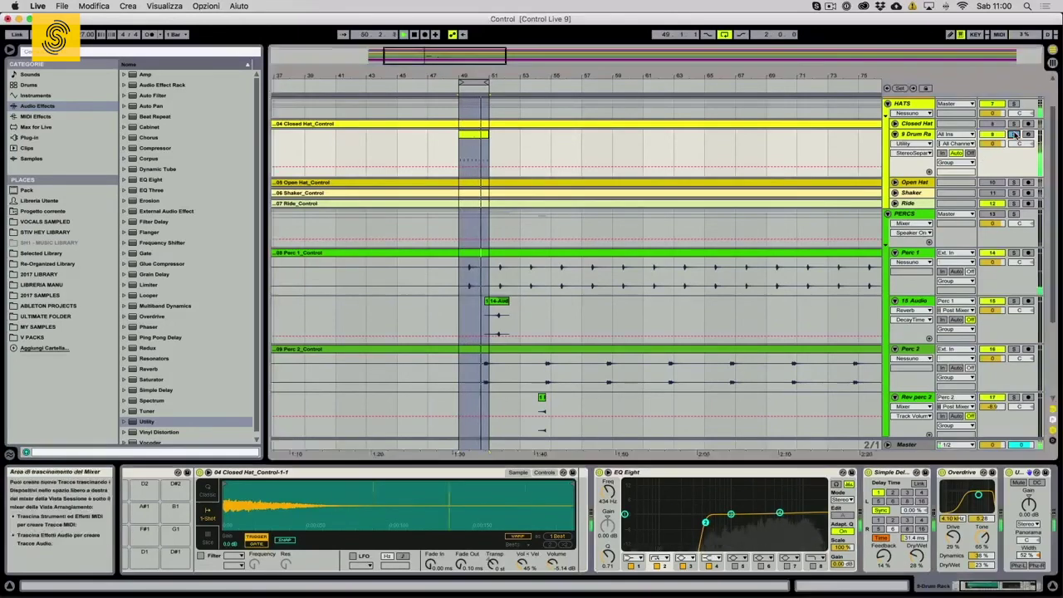
# Step: Extend the arrangement loop and the Drum Rack's hat clip to bar 61, making both 12 bars long
pyautogui.moveTo(489, 80); pyautogui.dragTo(642, 81)
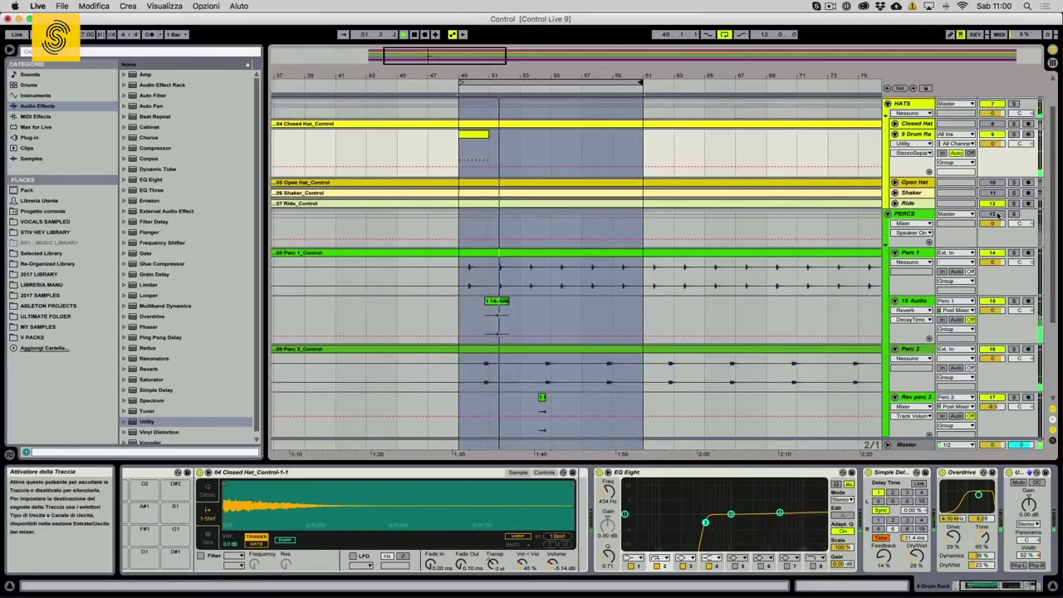
pyautogui.click(482, 133)
pyautogui.moveTo(489, 133); pyautogui.dragTo(642, 133)
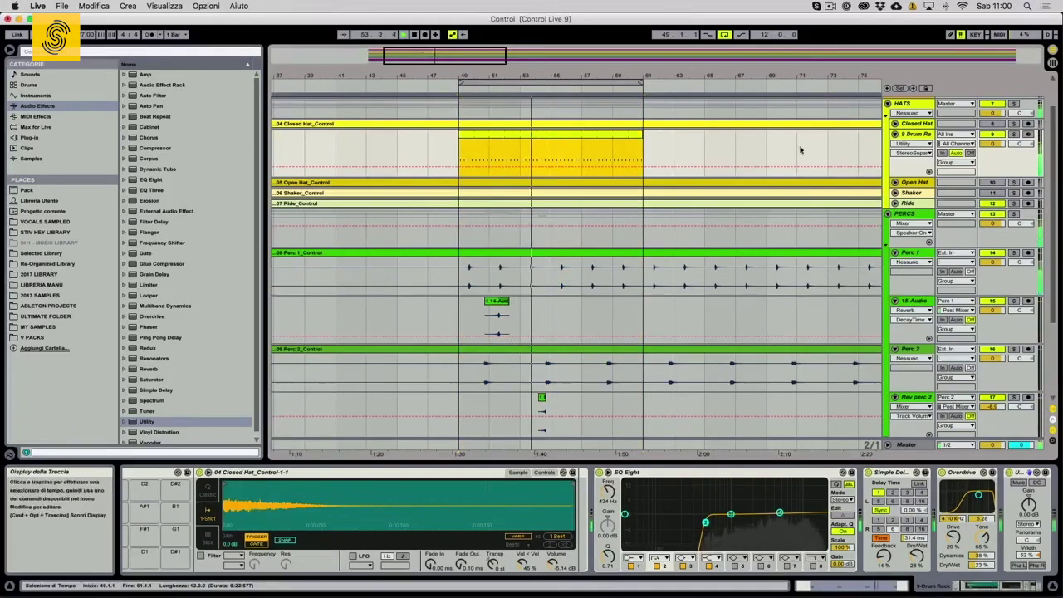
# Step: Collapse the Drum Rack track in the arrangement
pyautogui.click(895, 134)
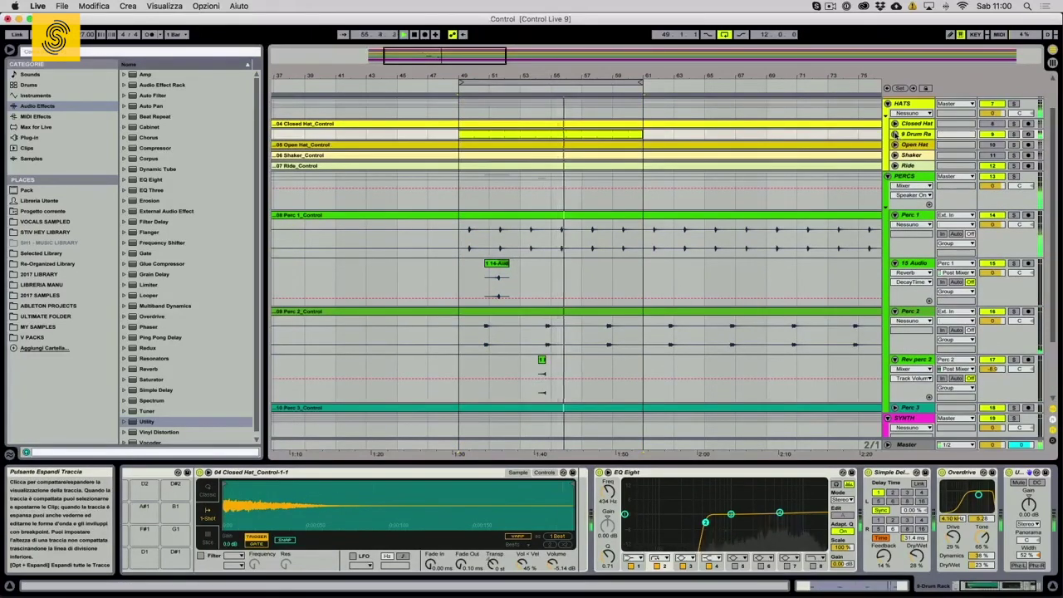
pyautogui.click(895, 134)
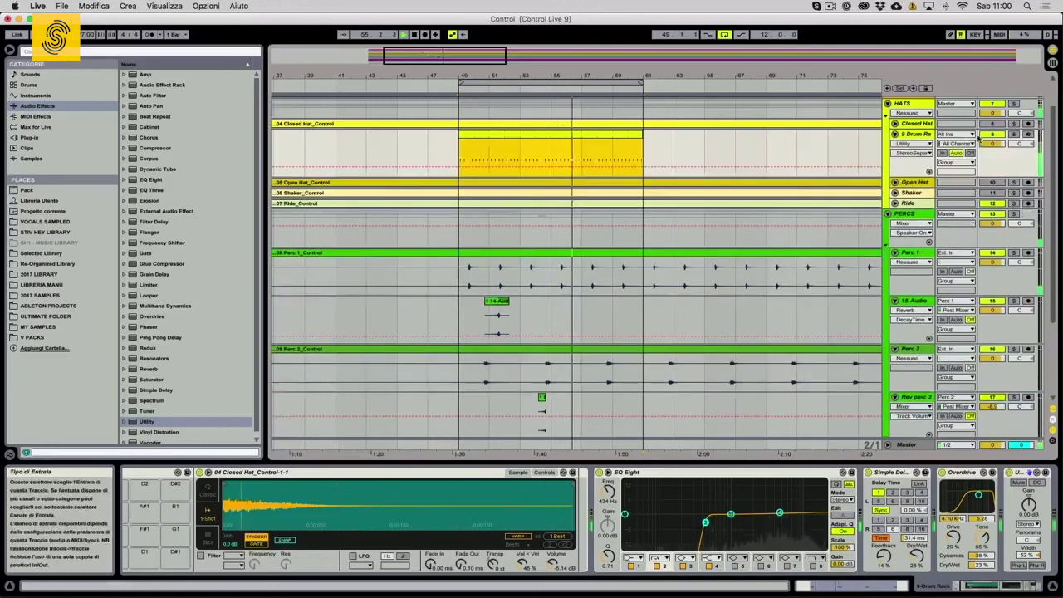
pyautogui.click(895, 134)
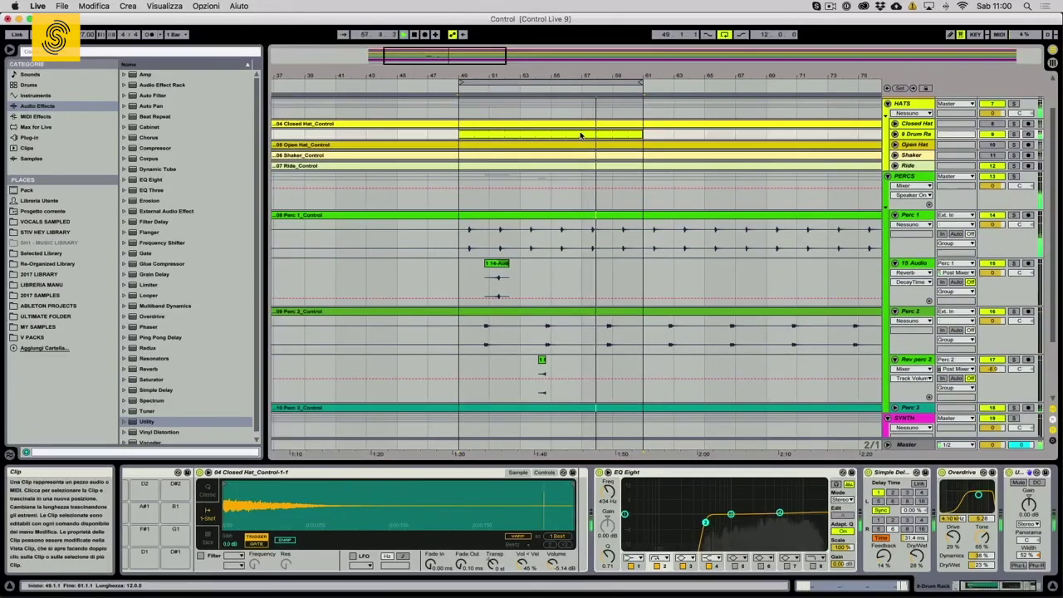
# Step: Group the devices from EQ Eight through Utility into an Audio Effect Rack and show its chain list
pyautogui.click(726, 476)
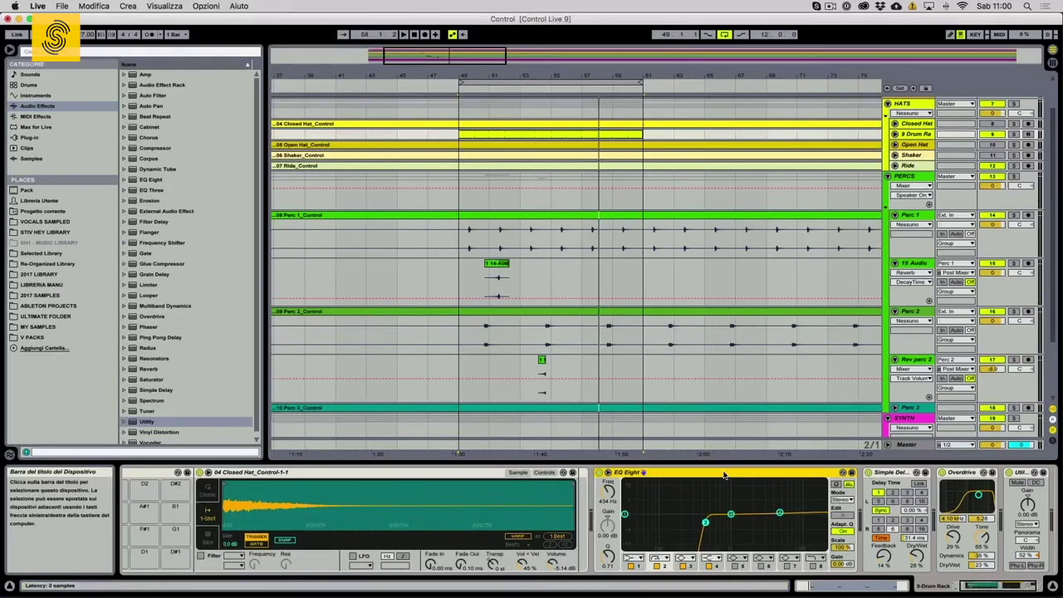
pyautogui.hscroll(2, 724, 475)
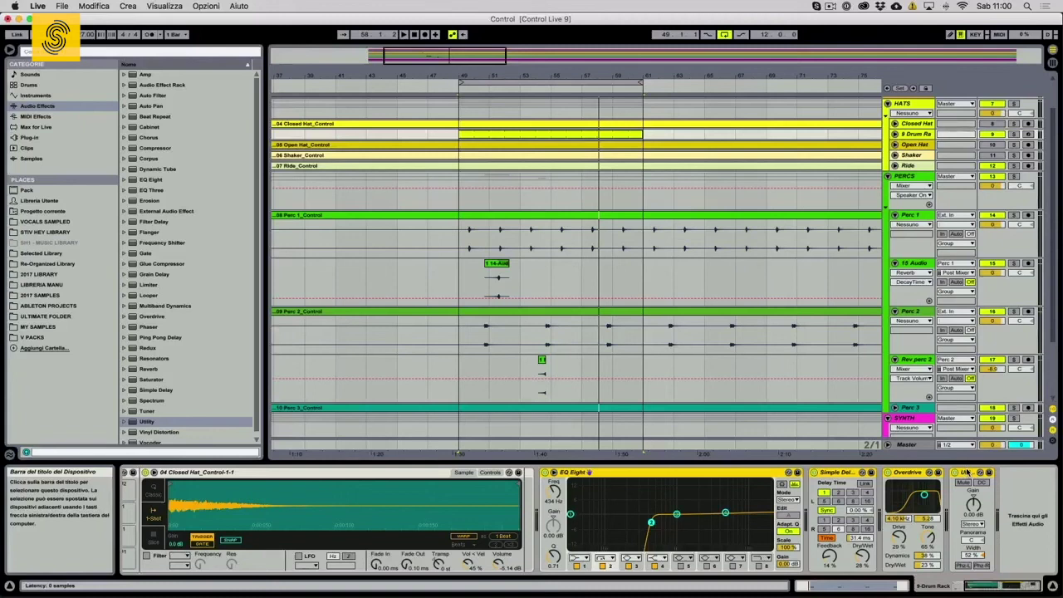
pyautogui.press('super+g')
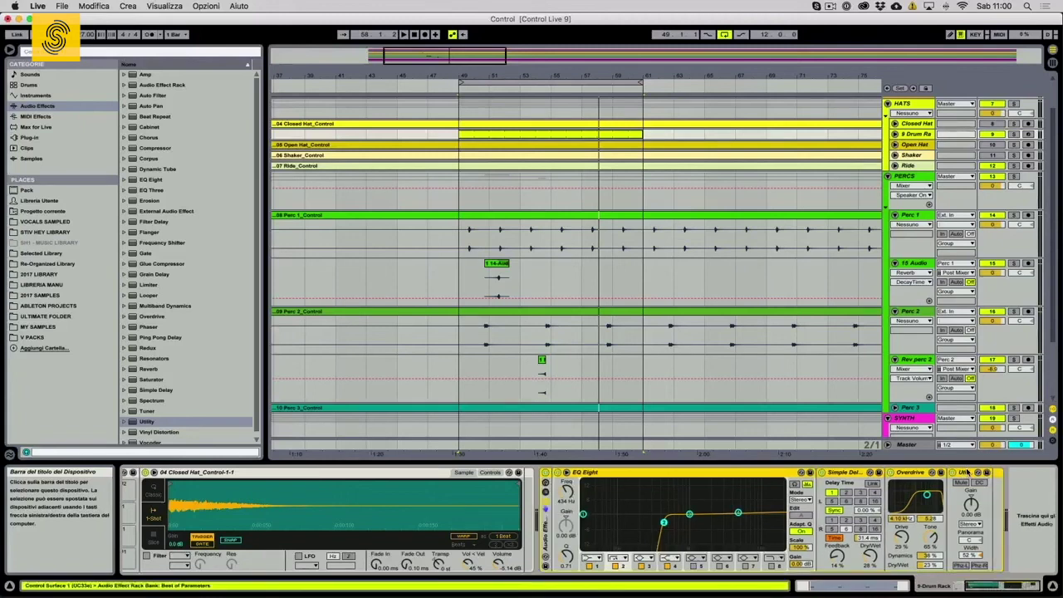
pyautogui.click(547, 496)
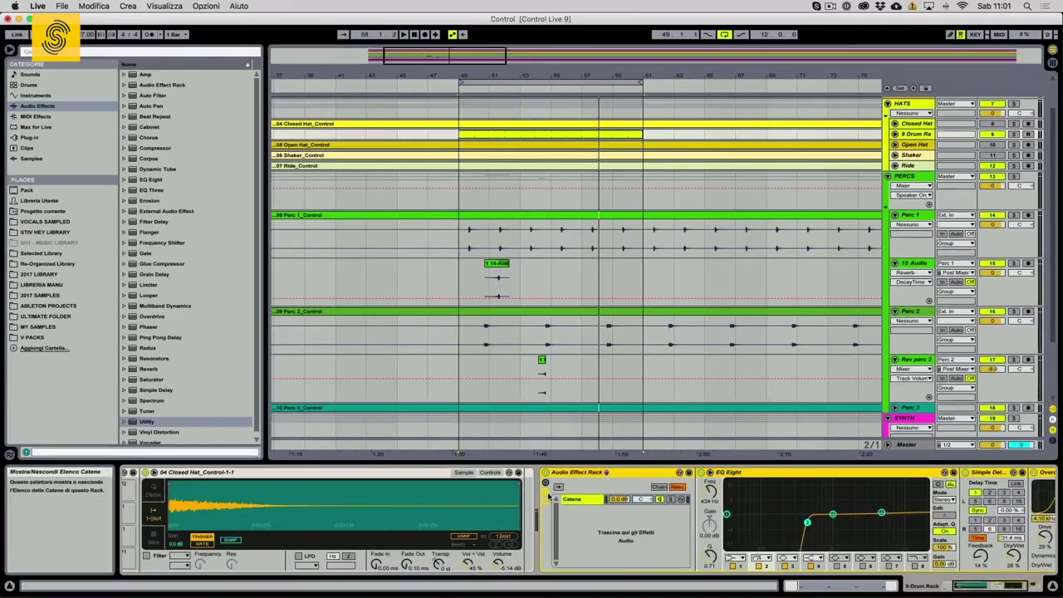
# Step: Save the Audio Effect Rack as a preset named "HI HAT PROCESSING 2018" in the user library
pyautogui.click(689, 475)
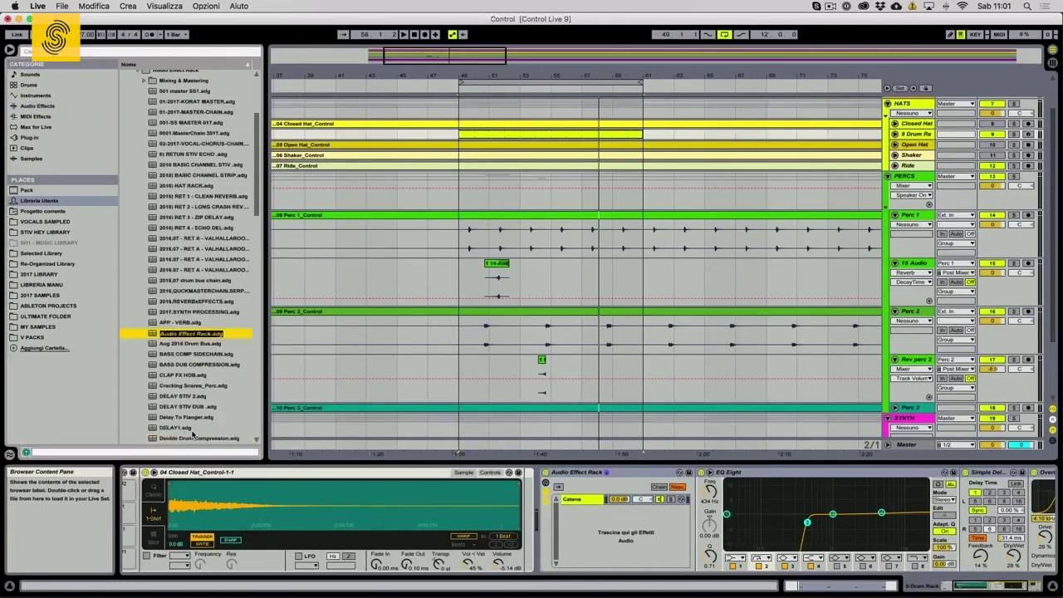
pyautogui.write('AT PROCESSING 2018')
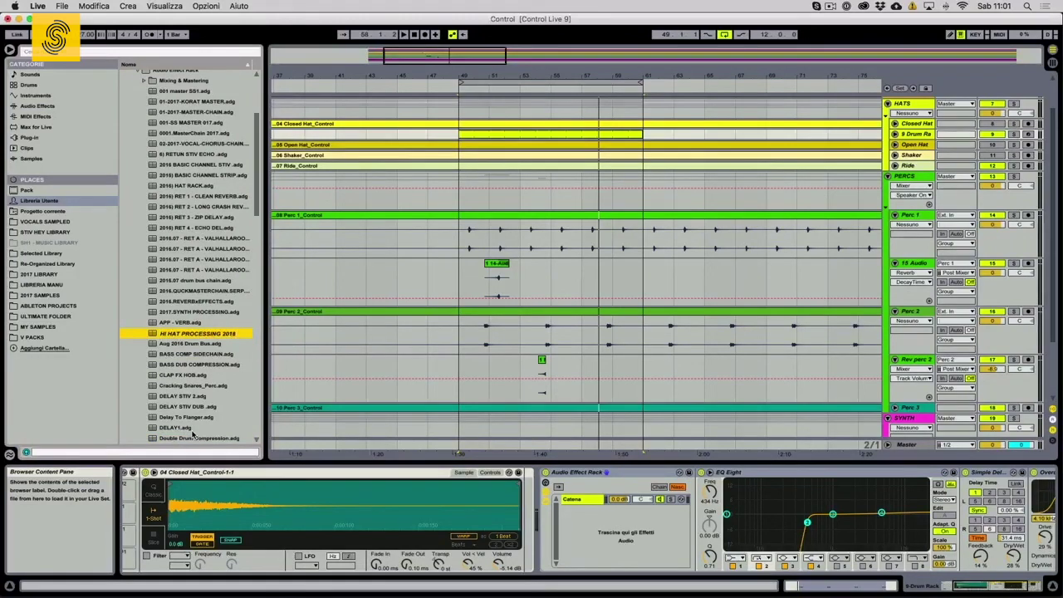
pyautogui.press('Return')
pyautogui.scroll(-2, 201, 381)
pyautogui.scroll(8, 201, 381)
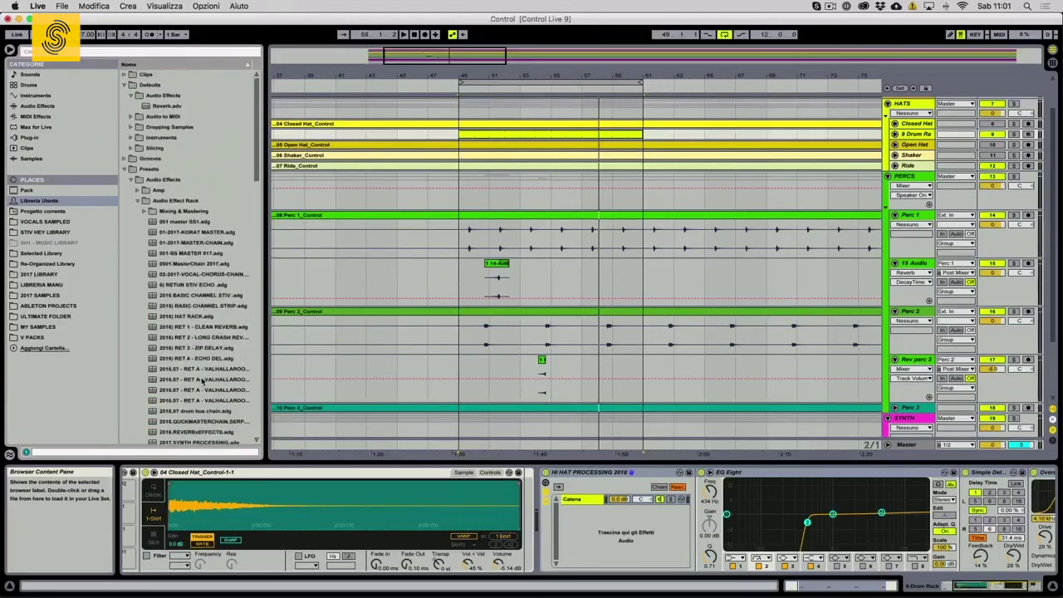